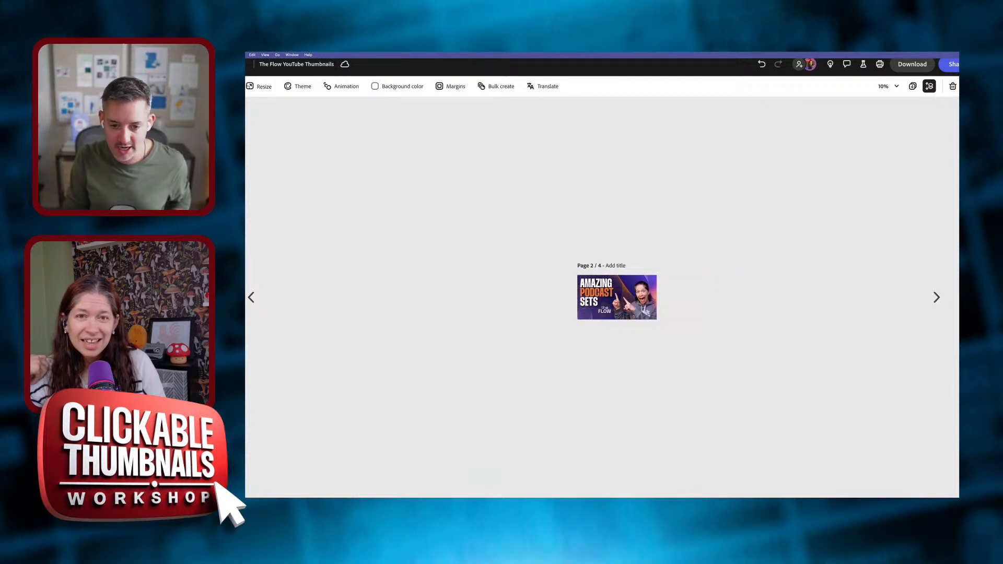
Go to the Grow on YouTube page and set the thumbs-up portrait's saturation to 36 and warmth to -4
key("super+plus")
key("super+plus")
key("super+plus")
key("super+plus")
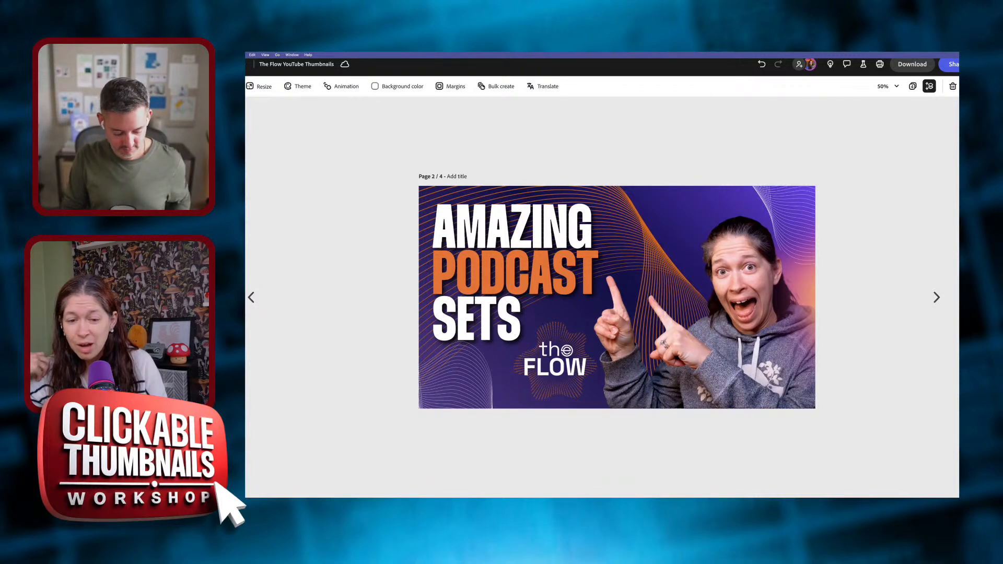
key("super+plus")
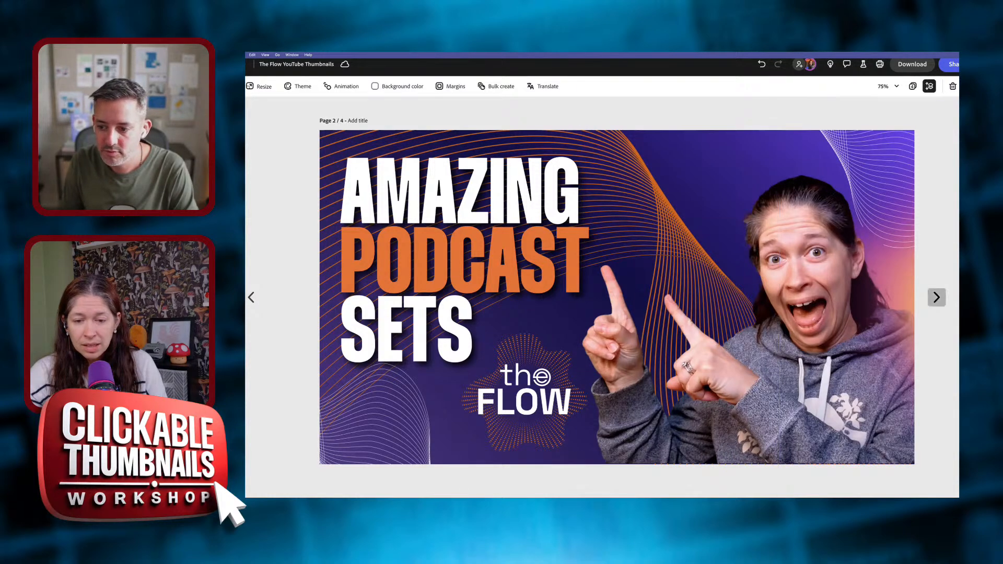
left_click(936, 297)
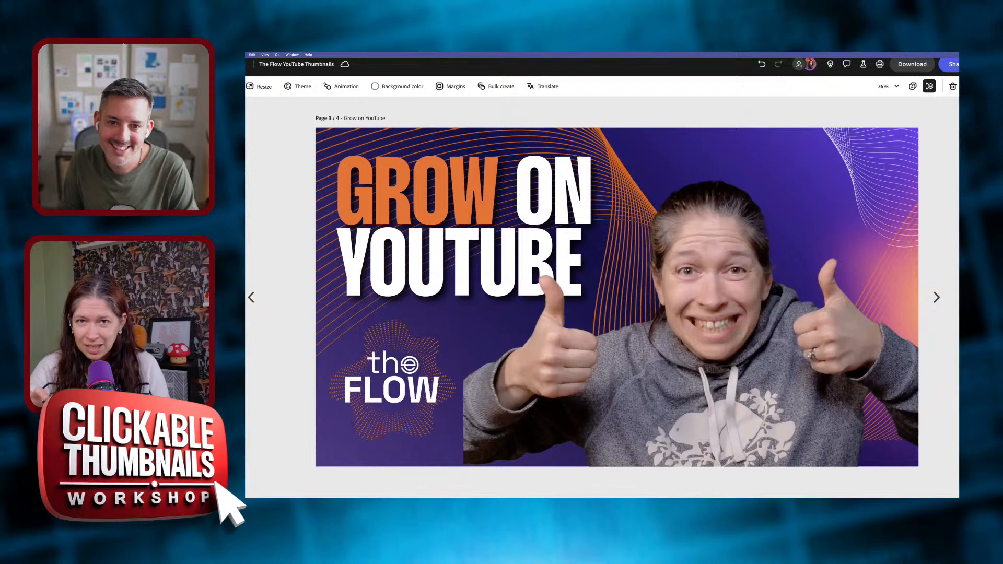
left_click(711, 314)
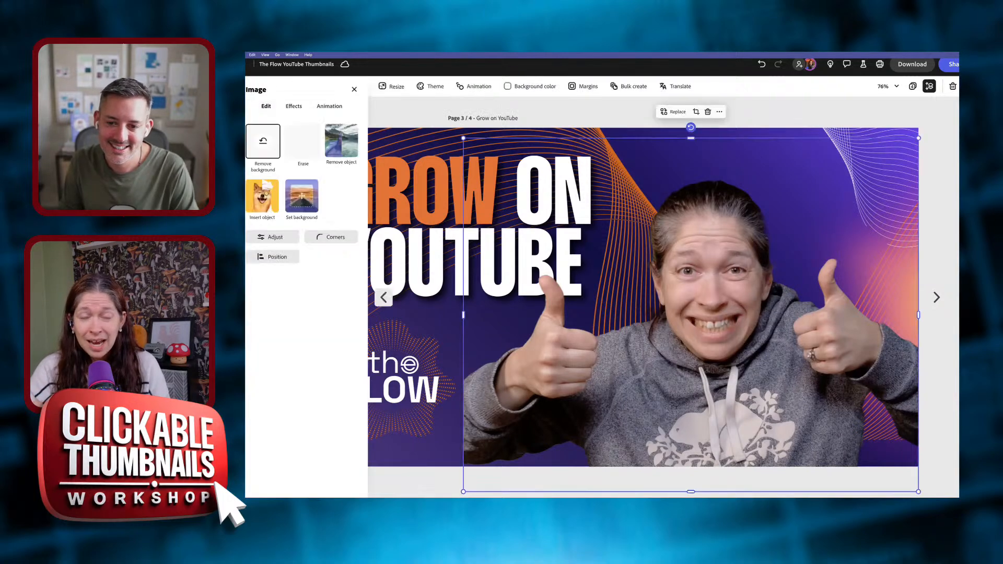
left_click(273, 238)
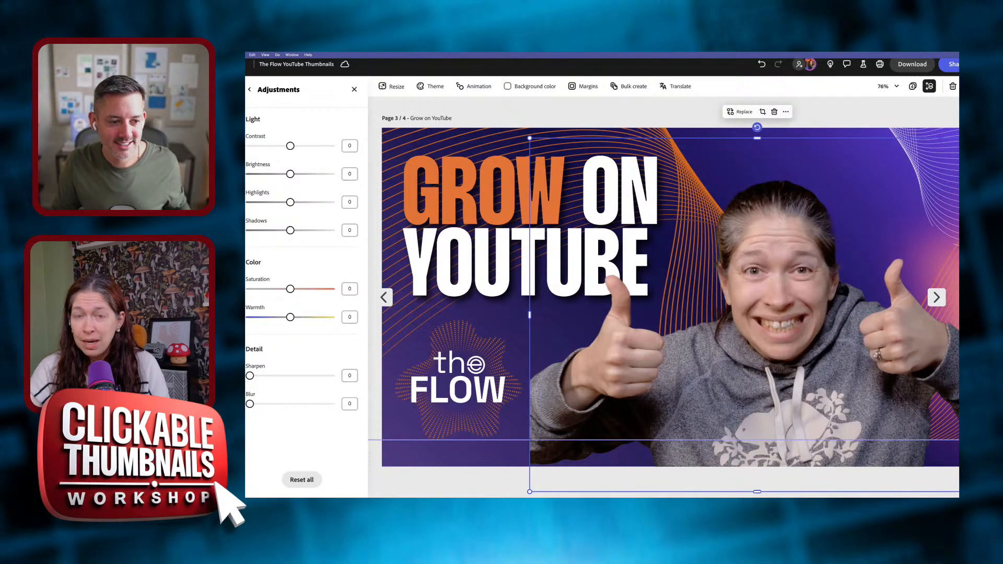
left_click_drag(291, 289, 300, 289)
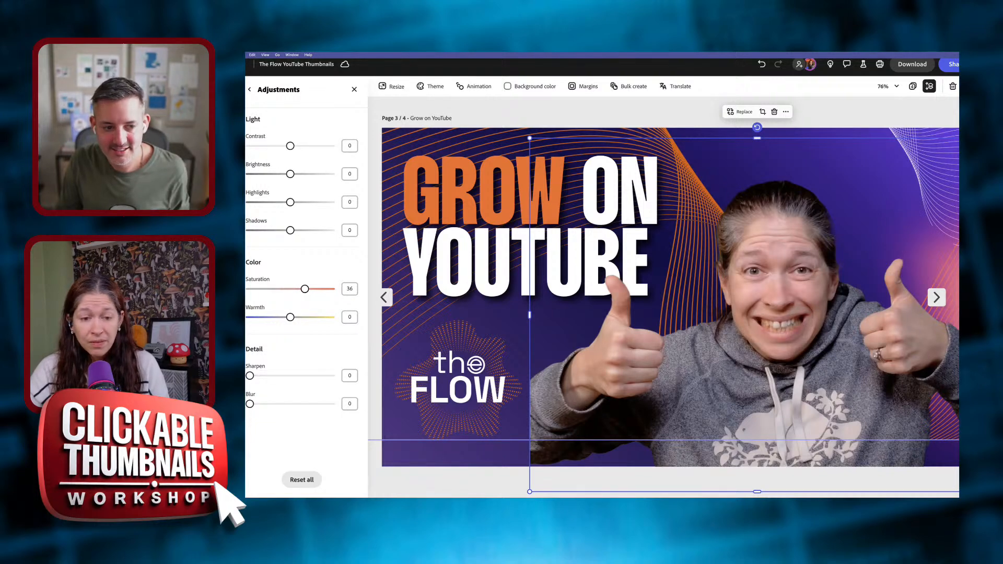
left_click_drag(290, 317, 286, 317)
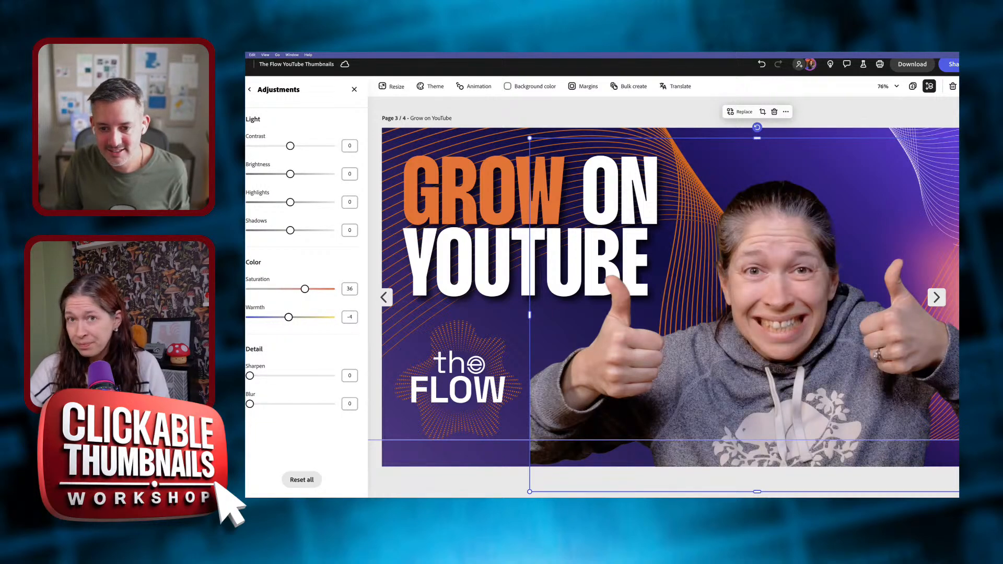
key("Escape")
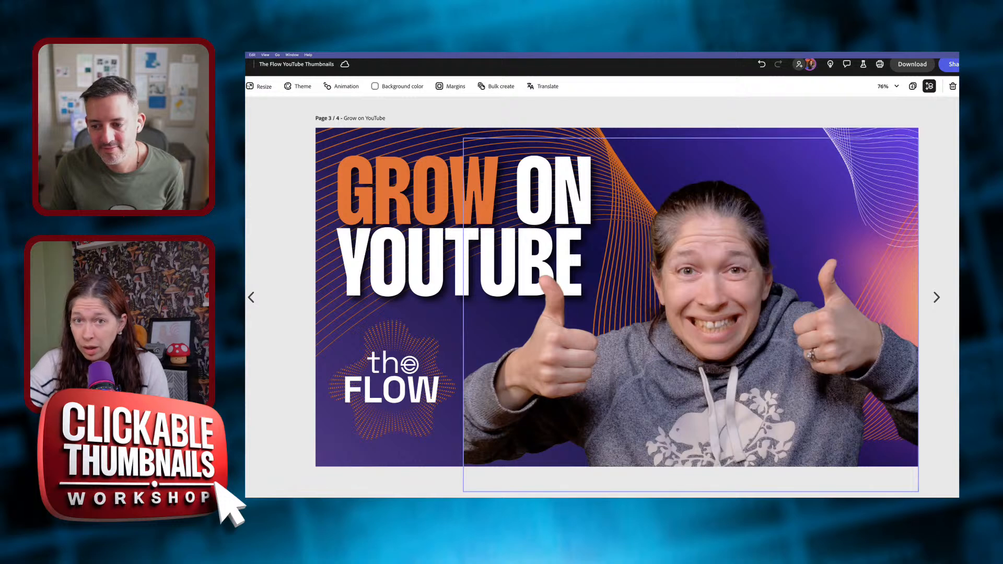
Extend the linked background graphic's lower edge down to the bottom edge of the page
left_click(391, 380)
left_click(689, 209)
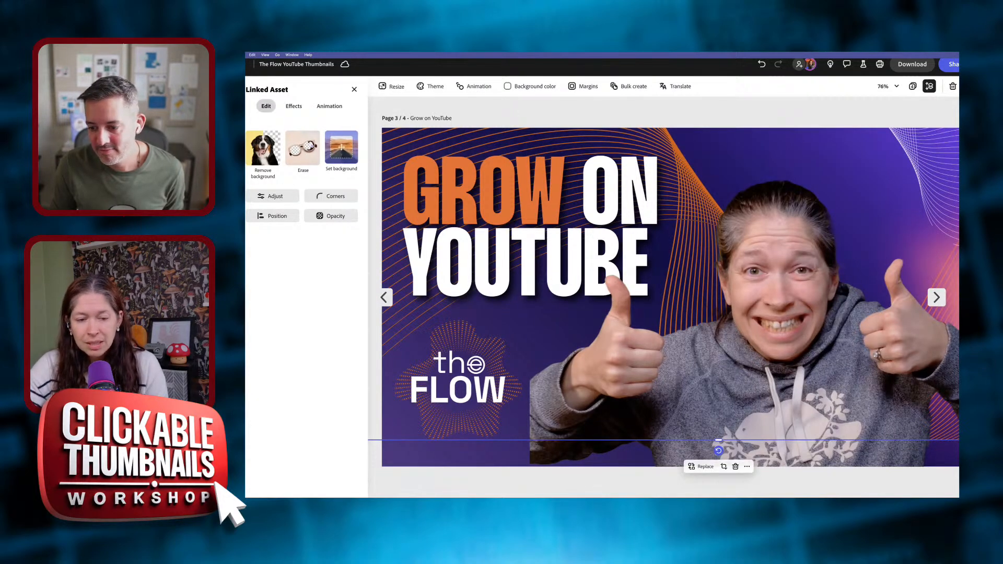
left_click_drag(718, 440, 718, 467)
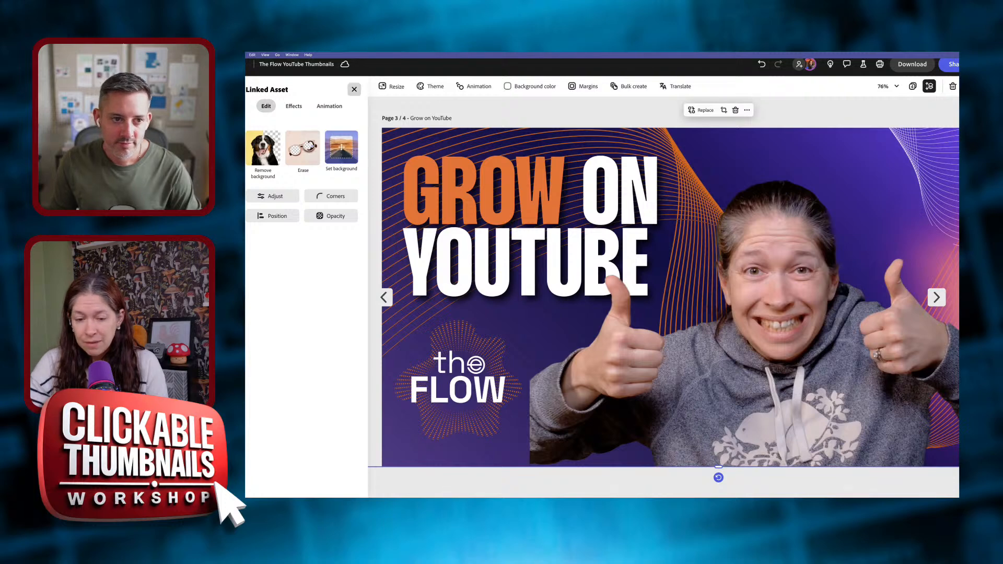
left_click(354, 90)
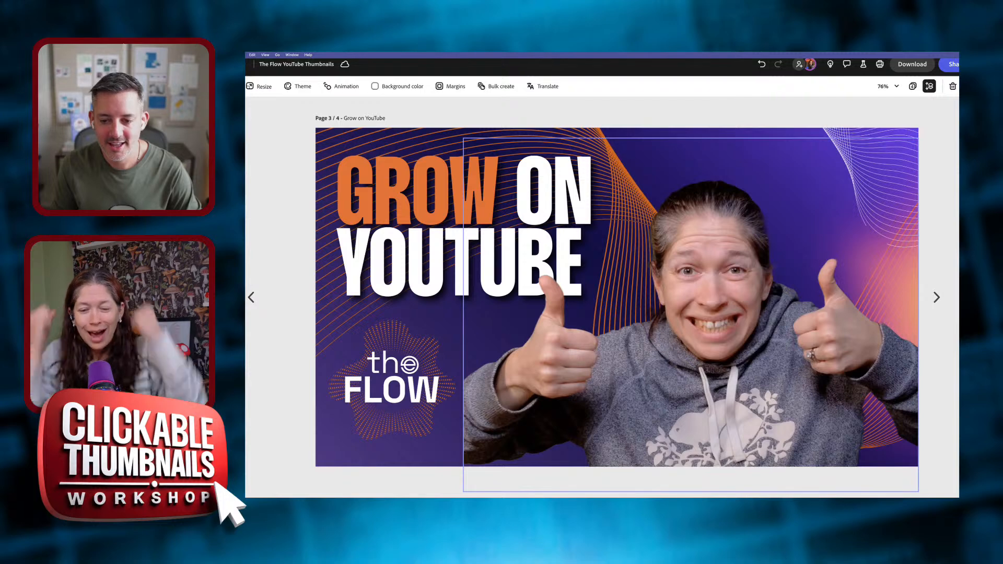
Tilt the thumbs-up portrait counterclockwise, enlarge it and shift it lower on the thumbnail
left_click(691, 314)
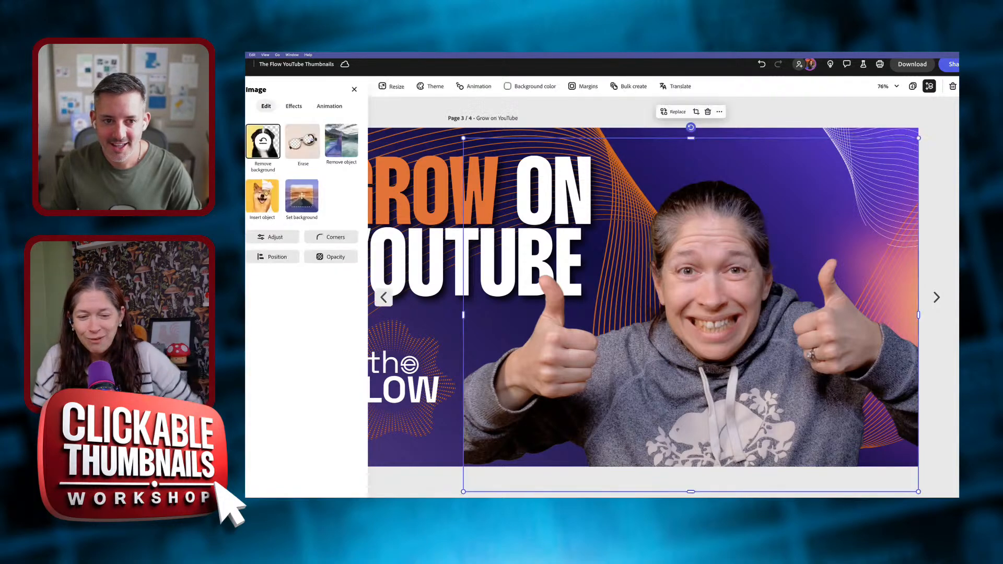
left_click_drag(757, 127, 731, 129)
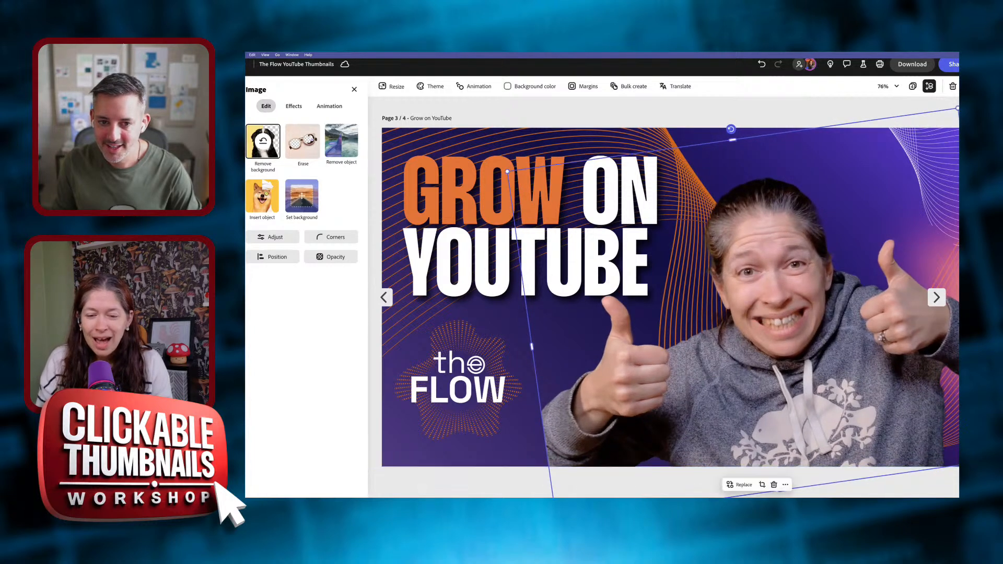
left_click_drag(507, 172, 514, 175)
left_click_drag(735, 134, 745, 132)
left_click_drag(522, 163, 445, 117)
left_click_drag(789, 297, 827, 371)
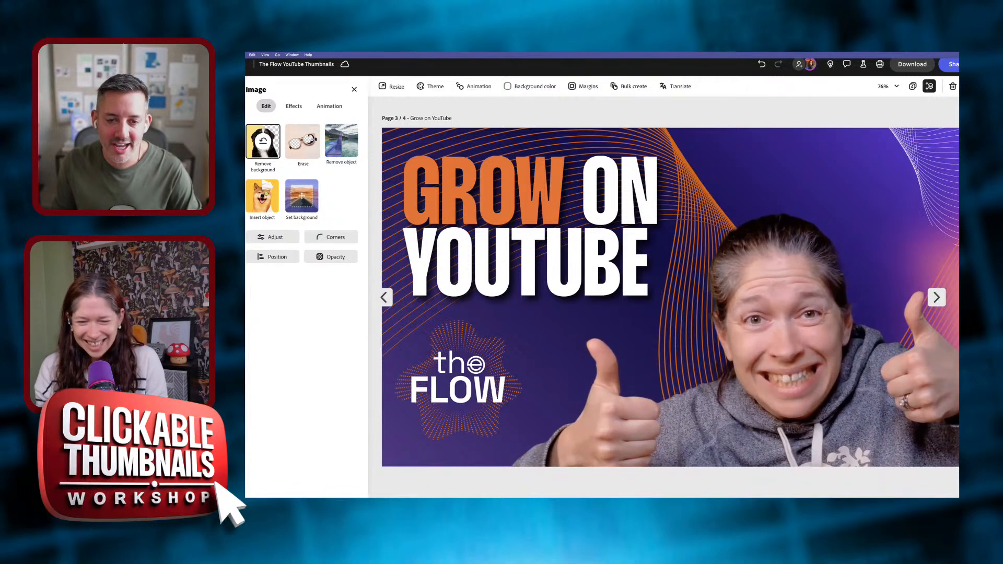
left_click_drag(826, 372, 803, 372)
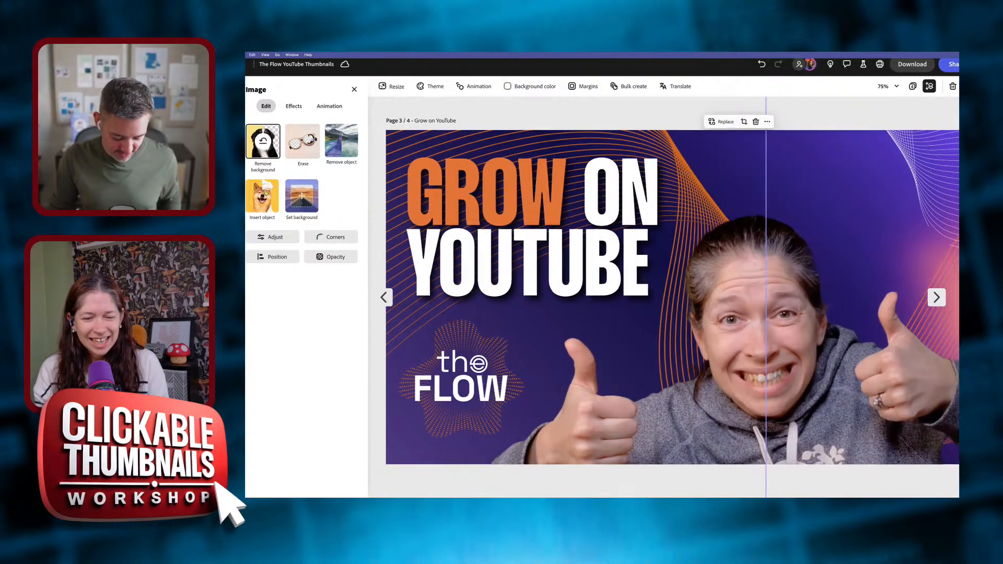
Undo the portrait's tilt, enlargement and repositioning, and deselect it
key("super+minus")
key("super+minus")
key("super+minus")
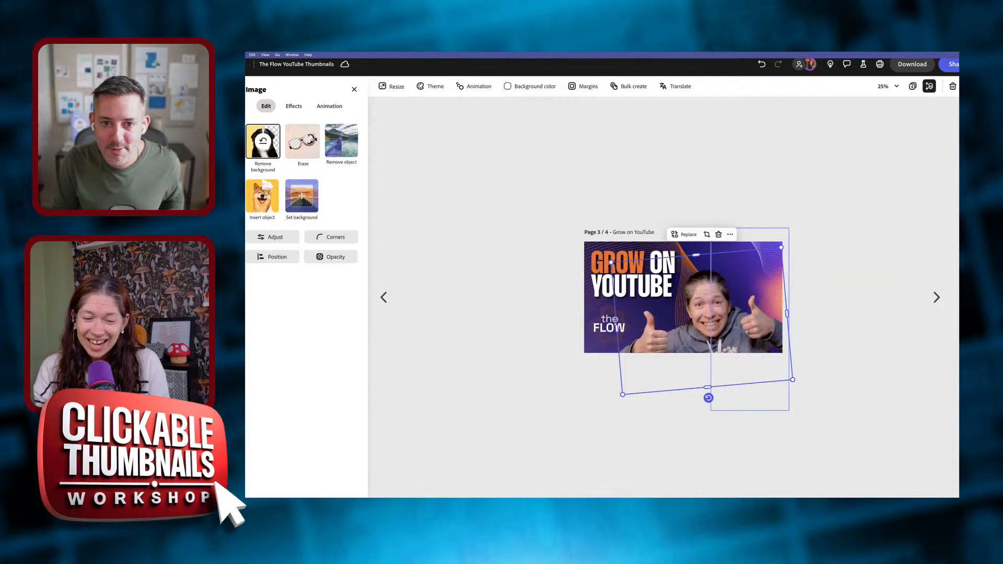
key("super+z")
key("super+z")
key("super+z")
key("super+z")
key("super+z")
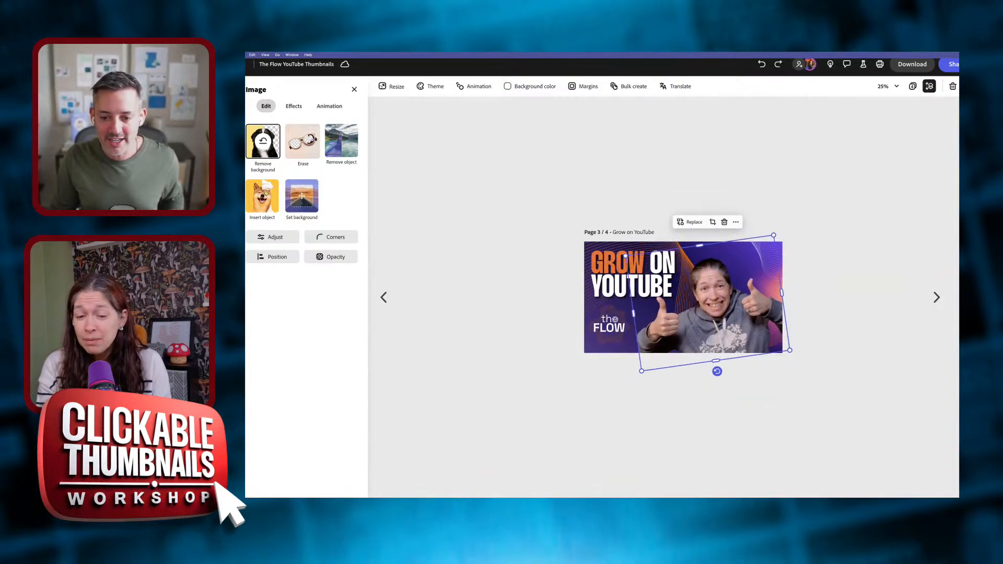
key("super+z")
key("super+z")
key("Escape")
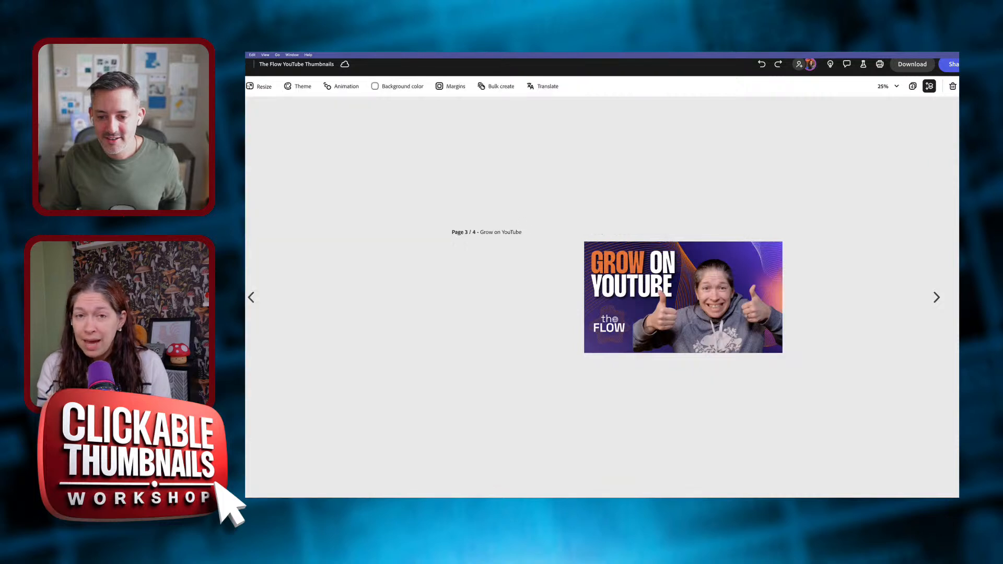
Search the elements for "video" and try the screen-with-play-symbol design asset on the thumbnail, removing it again
key("super+equal")
key("super+equal")
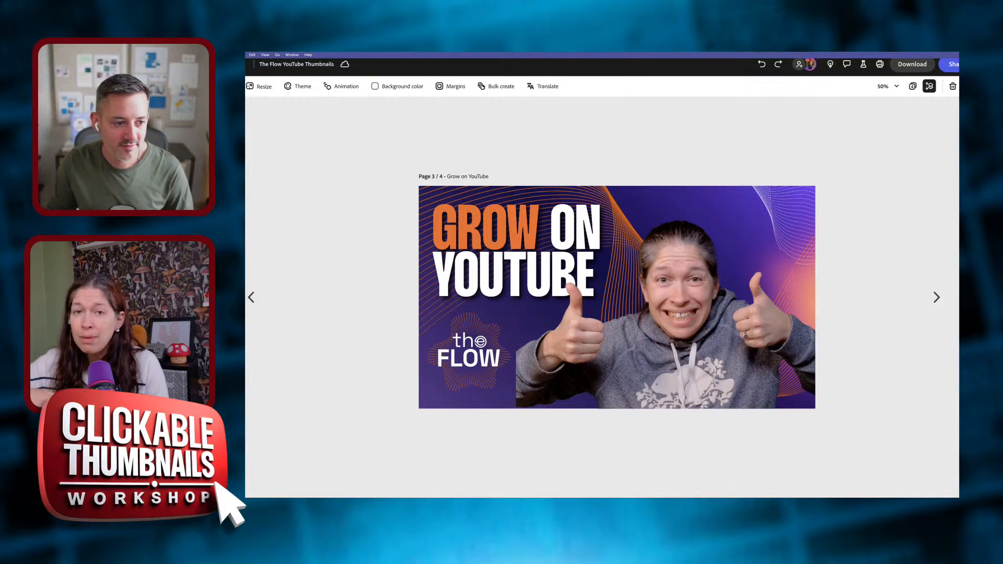
left_click(301, 126)
type("video")
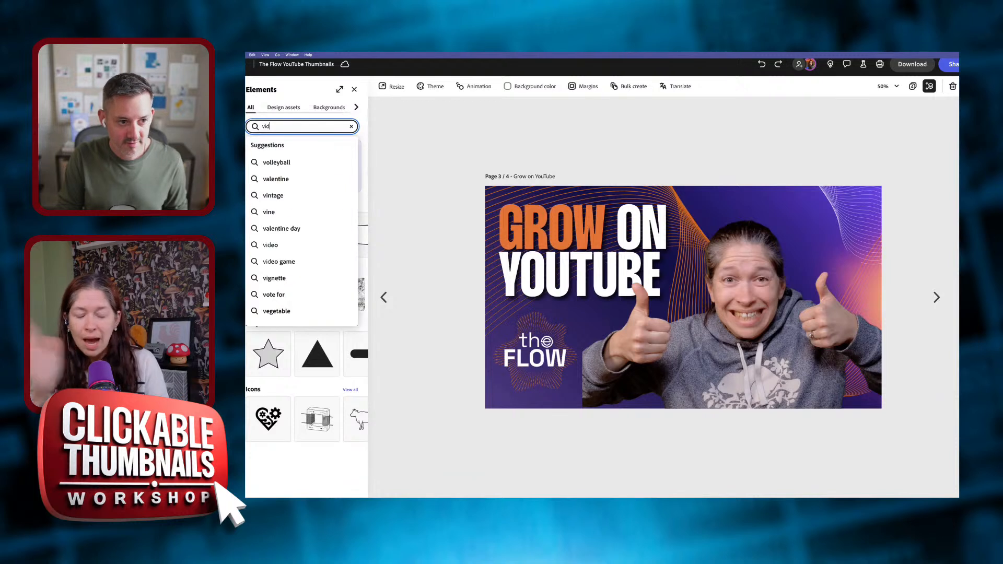
key("Return")
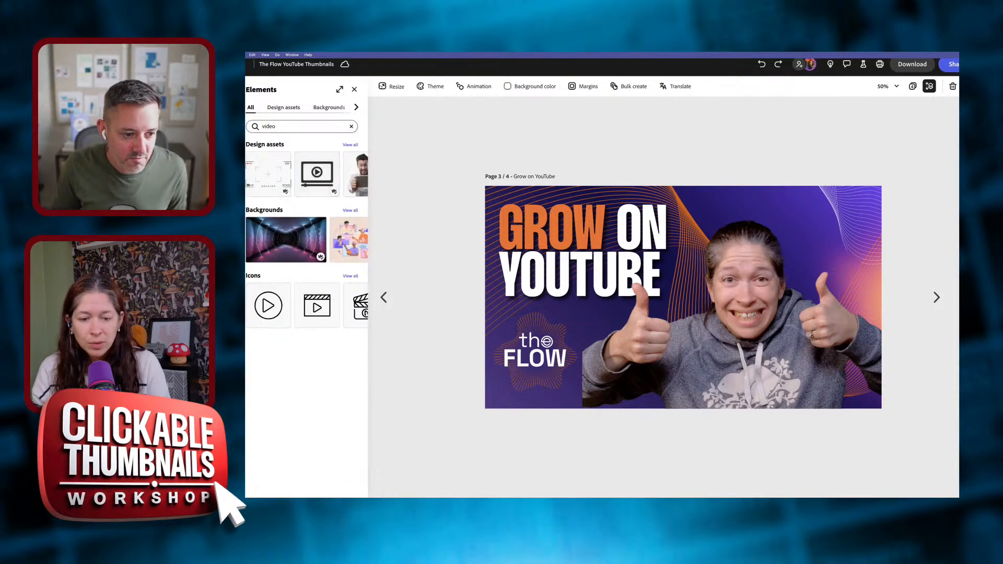
left_click(316, 174)
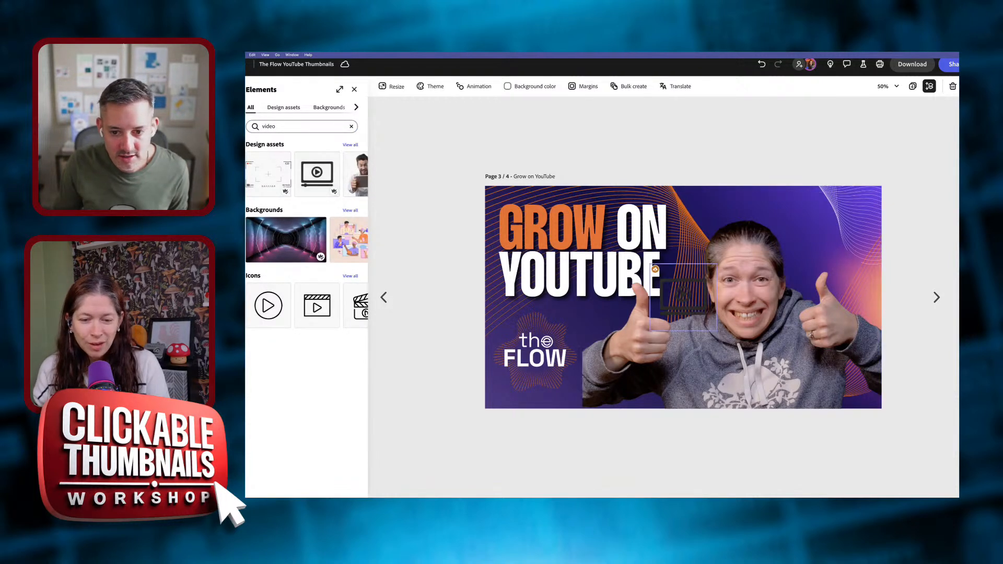
key("Delete")
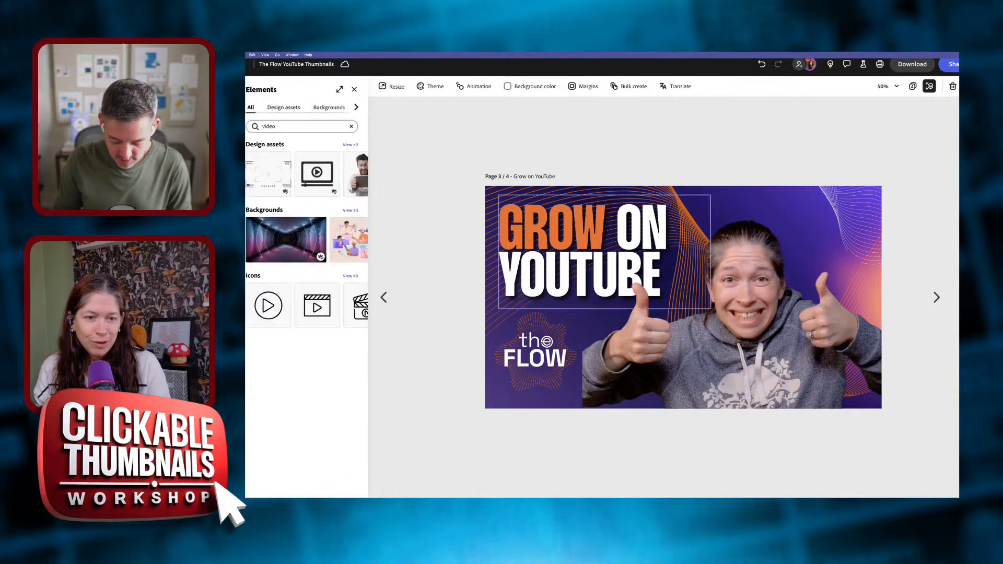
Limit the video results to icons and place the solid round play icon beside the FLOW logo
left_click(355, 107)
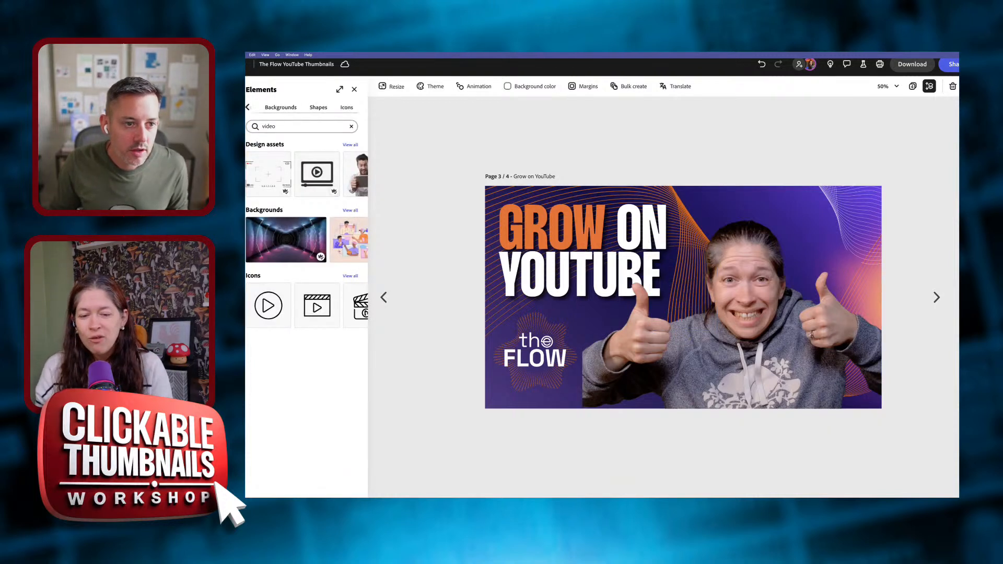
left_click(346, 107)
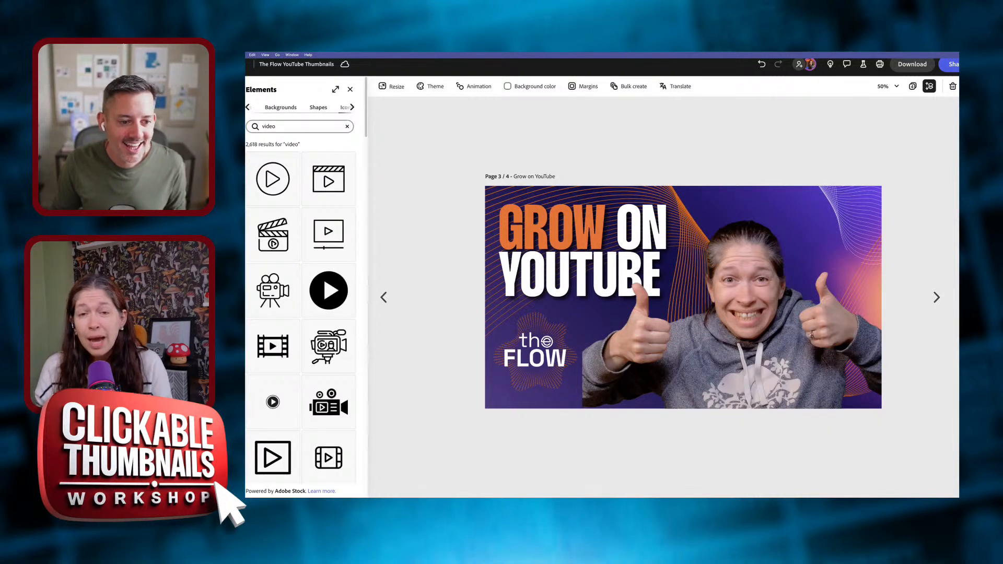
left_click(328, 290)
left_click_drag(682, 298, 601, 370)
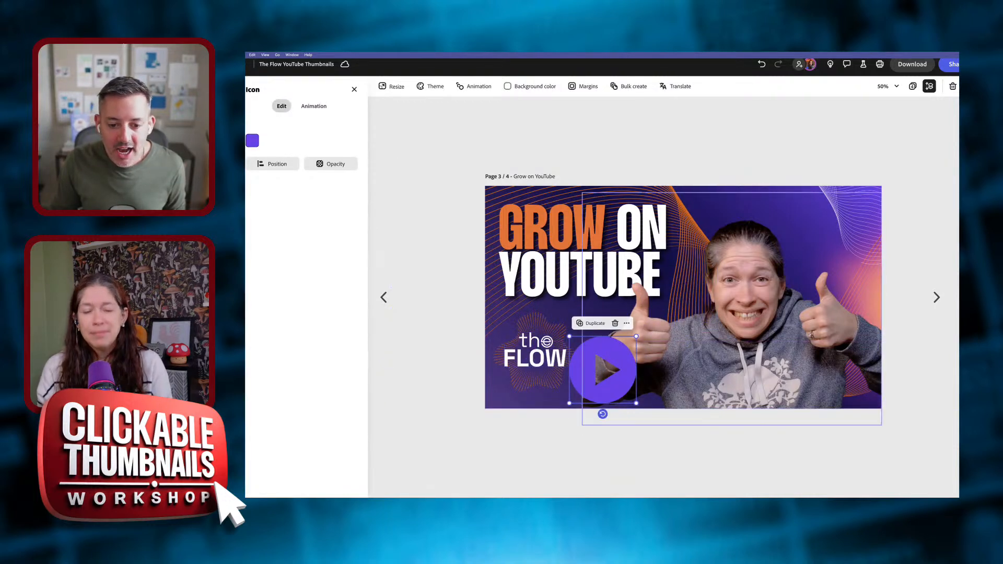
Recolor the play icon with the orange sampled from the word GROW
left_click(252, 141)
left_click(337, 64)
left_click(504, 222)
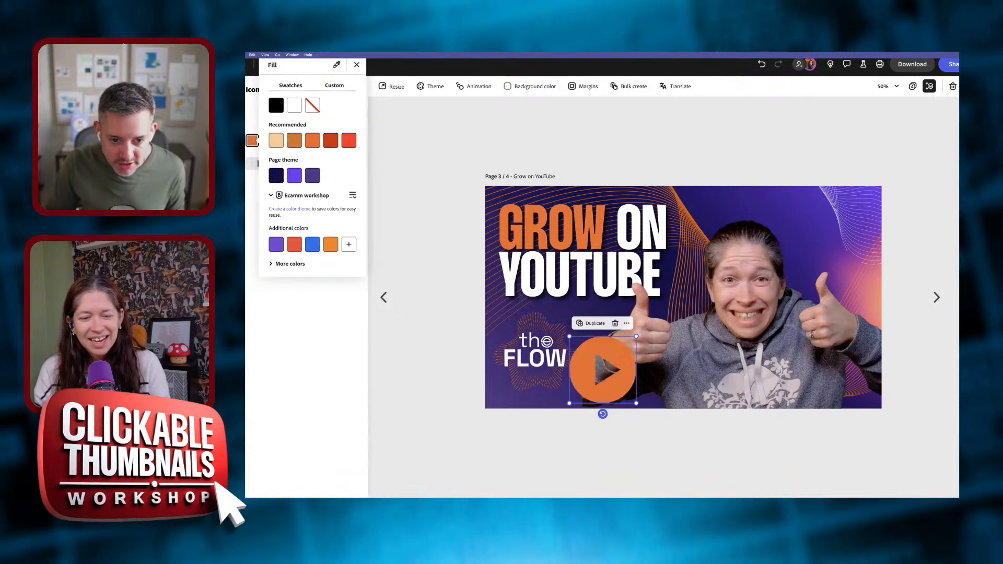
key("Escape")
key("Escape")
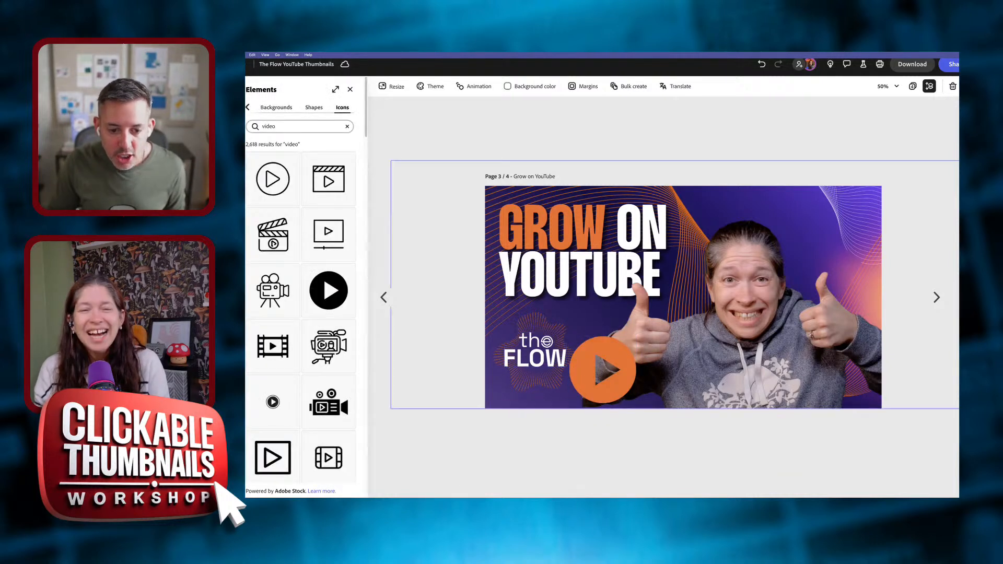
Nudge the orange play icon closer to the FLOW logo and delete it
mouse_move(603, 370)
left_mouse_down()
mouse_move(611, 364)
mouse_move(590, 375)
left_mouse_up()
mouse_move(623, 342)
left_mouse_down()
mouse_move(602, 362)
mouse_move(614, 349)
left_mouse_up()
key("Delete")
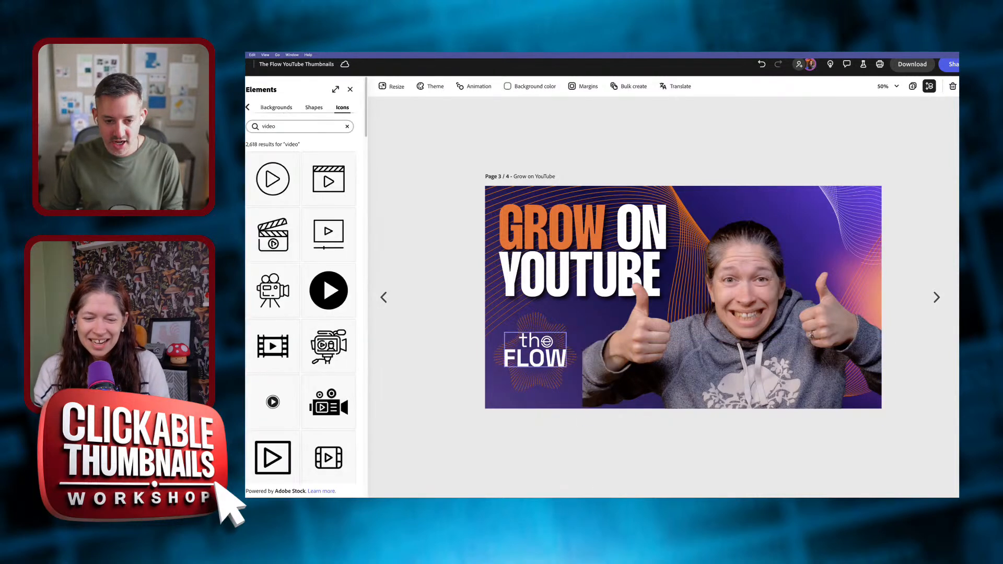
Find the sword among the video icons and place it over the edge of the FLOW logo
scroll(301, 313, "down", 2)
scroll(300, 282, "down", 3)
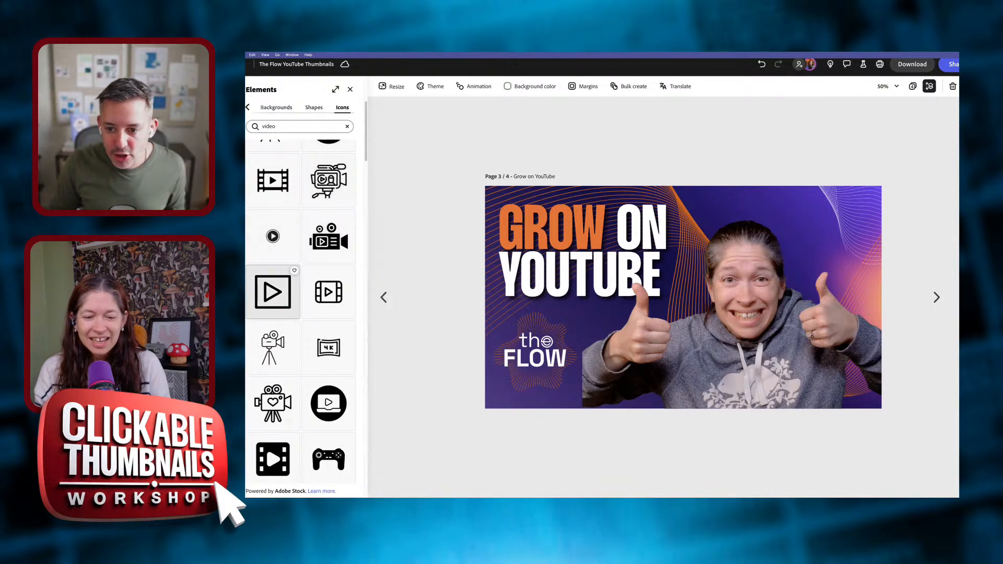
scroll(273, 277, "down", 10)
scroll(300, 313, "down", 6)
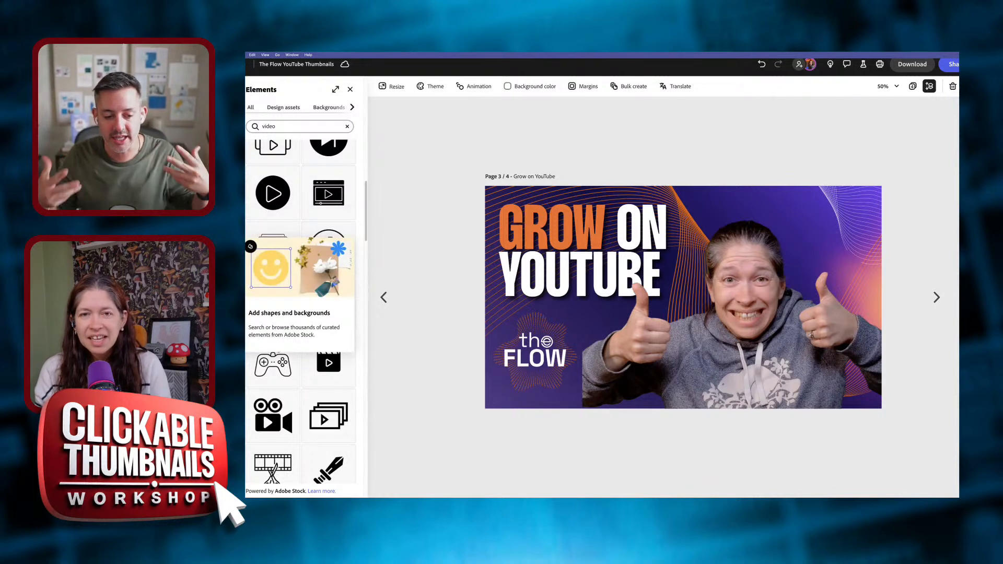
left_click(329, 468)
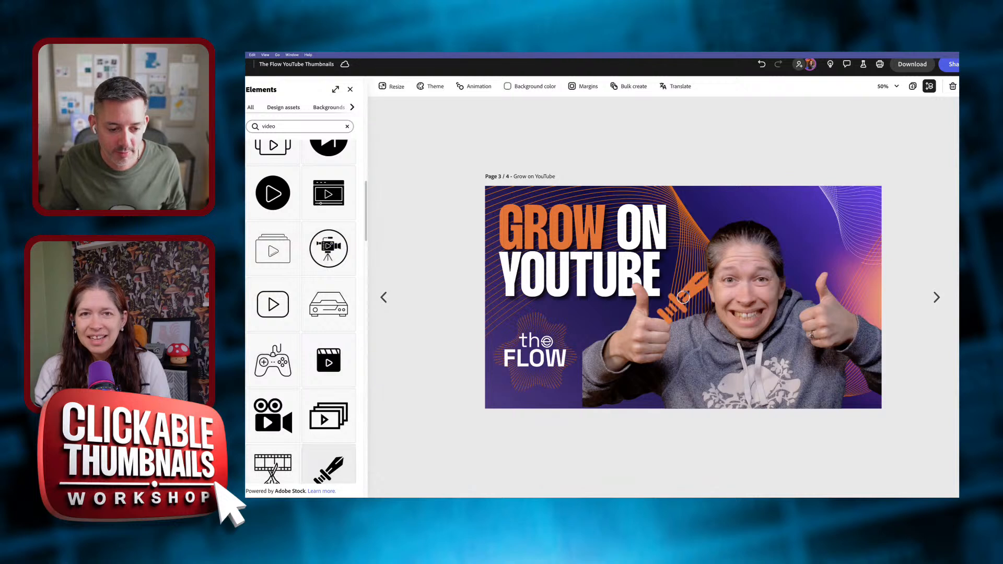
left_click_drag(682, 297, 573, 358)
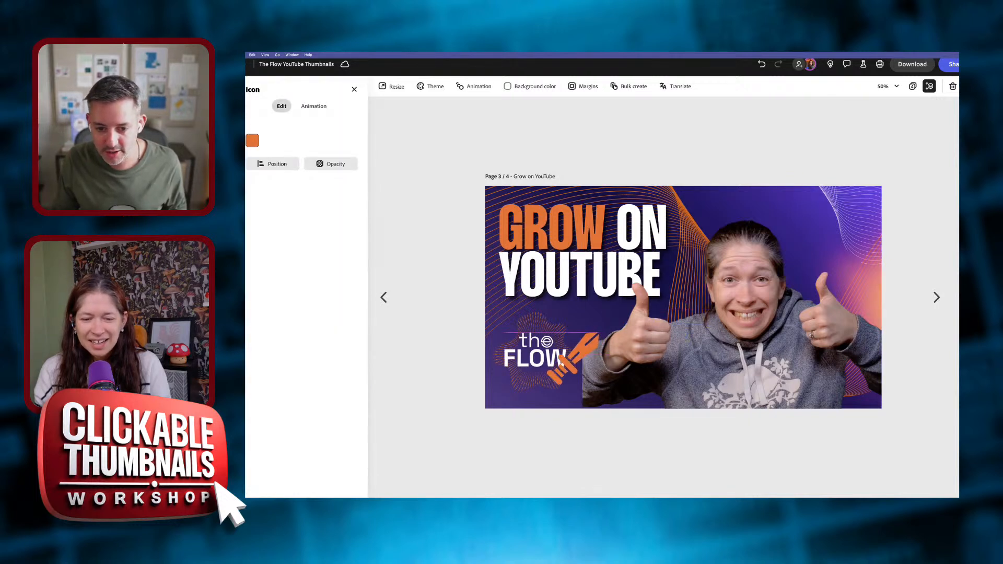
Adjust the sword icon's placement beside the logo and delete it
left_click_drag(573, 396, 573, 422)
left_click_drag(573, 372, 585, 372)
key("BackSpace")
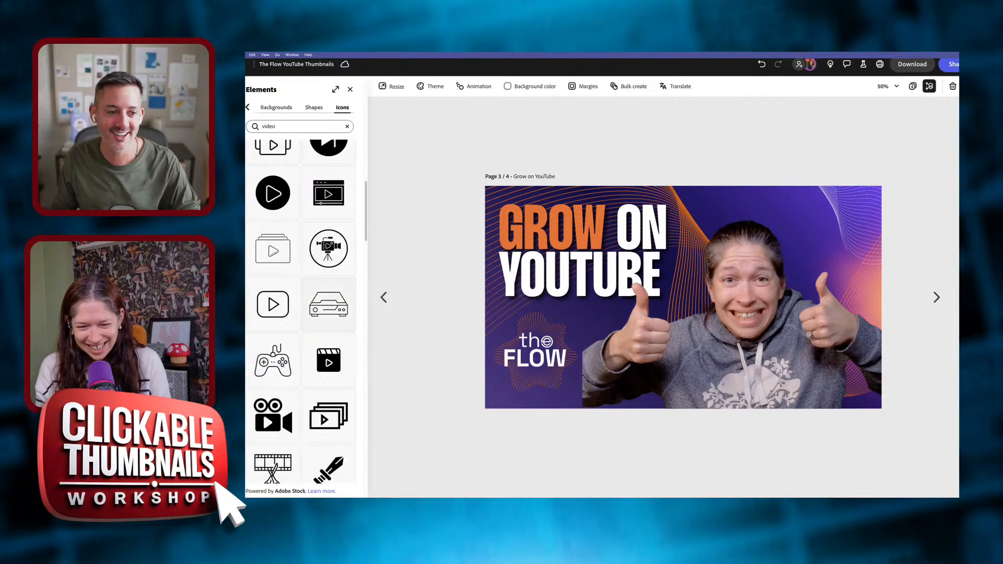
Browse further video icons, try one beside the FLOW logo, delete it and close the icon library
scroll(328, 297, "down", 3)
scroll(328, 298, "down", 10)
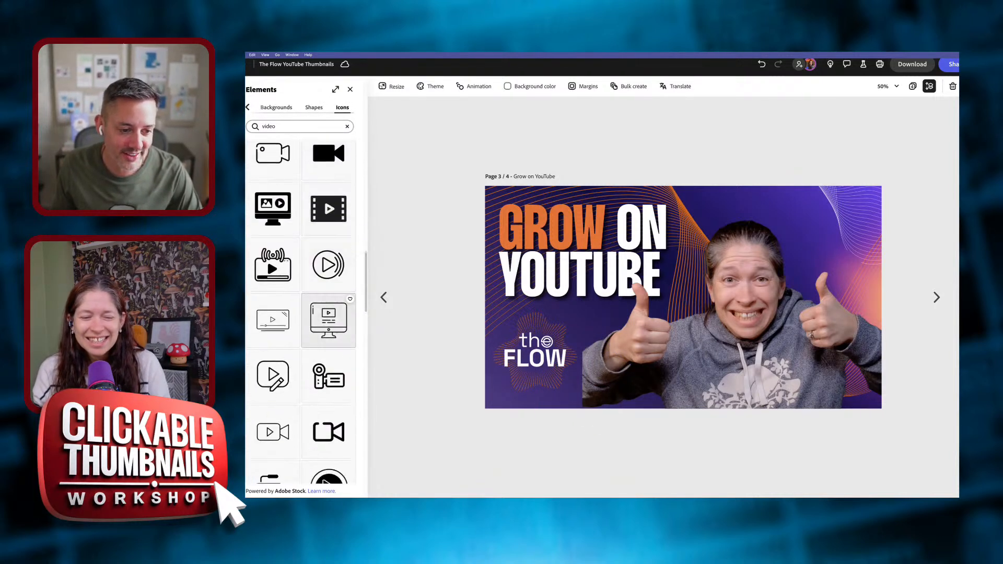
scroll(328, 303, "down", 8)
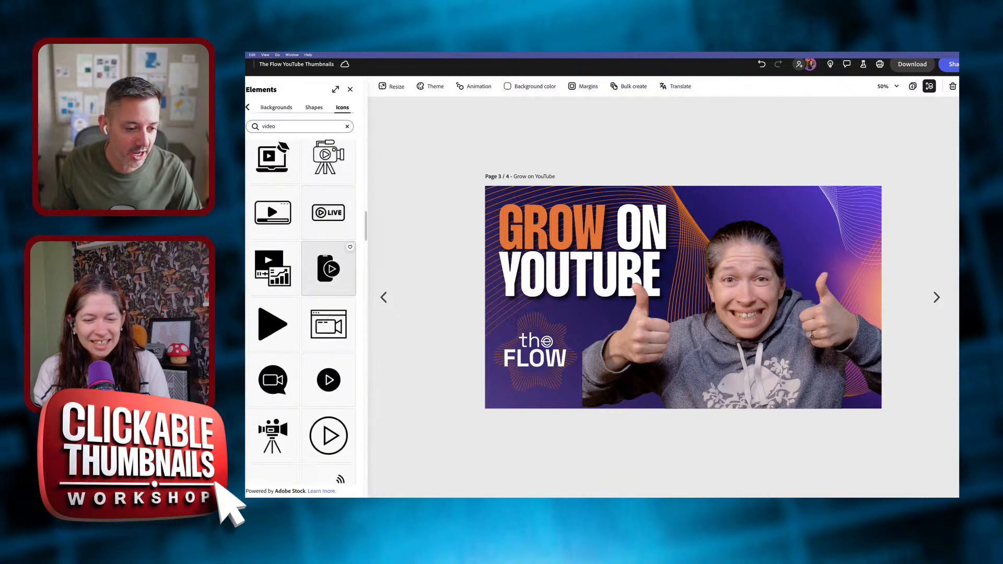
left_click(273, 275)
left_click_drag(683, 297, 595, 378)
key("BackSpace")
scroll(272, 391, "down", 3)
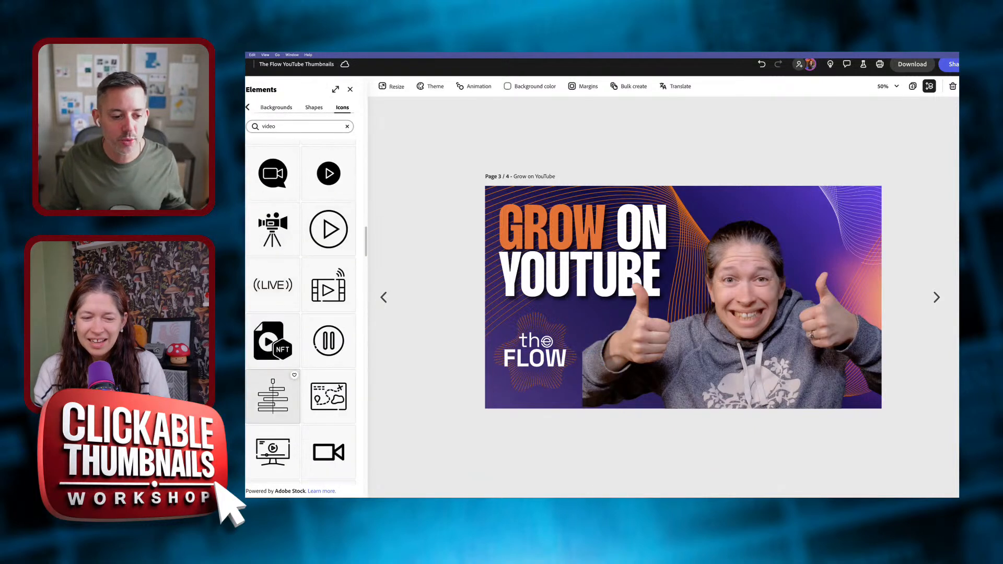
scroll(273, 392, "down", 10)
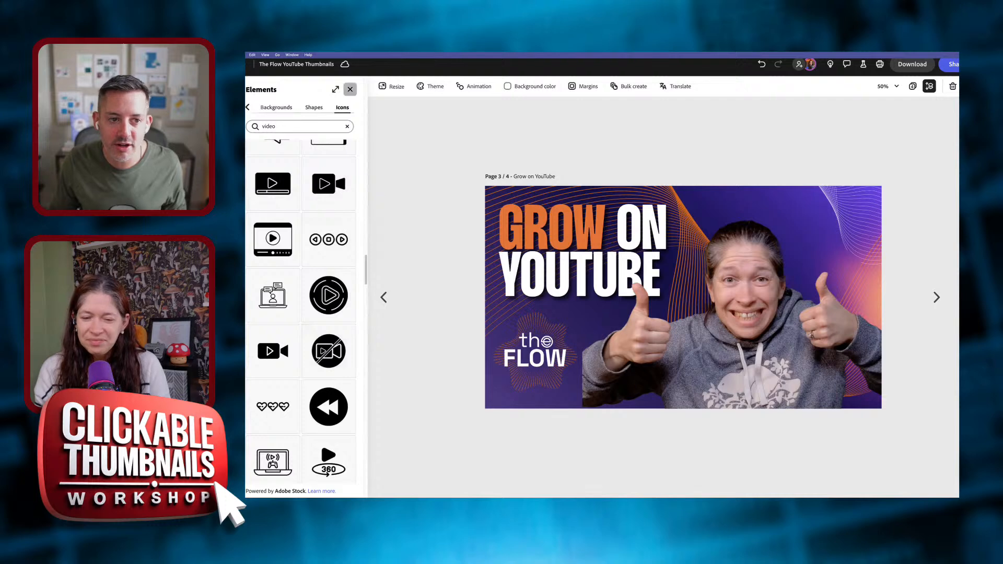
left_click(350, 90)
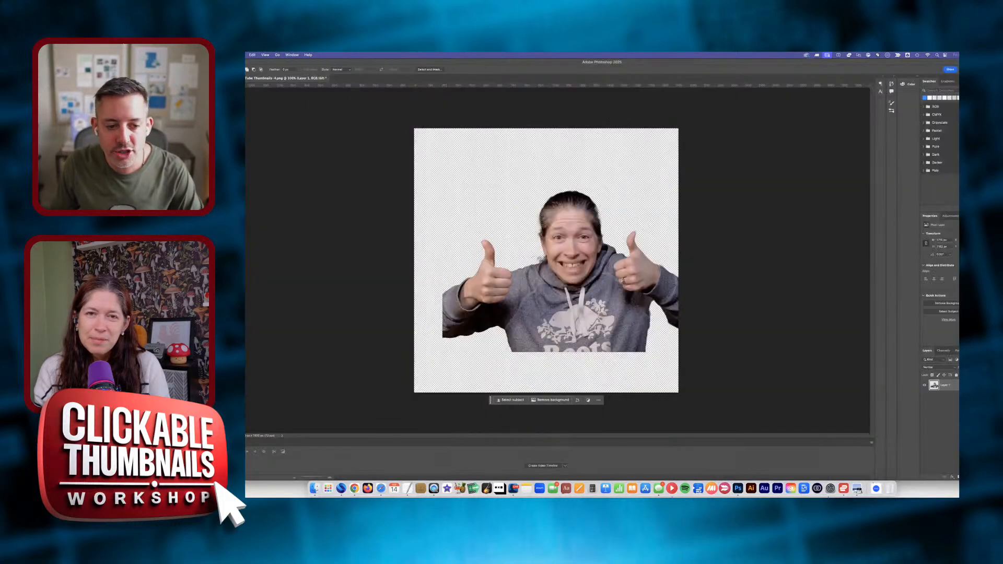
In Photoshop, select the area around the portrait's cut-off elbow and run Generative Fill without a prompt
left_click_drag(414, 271, 454, 352)
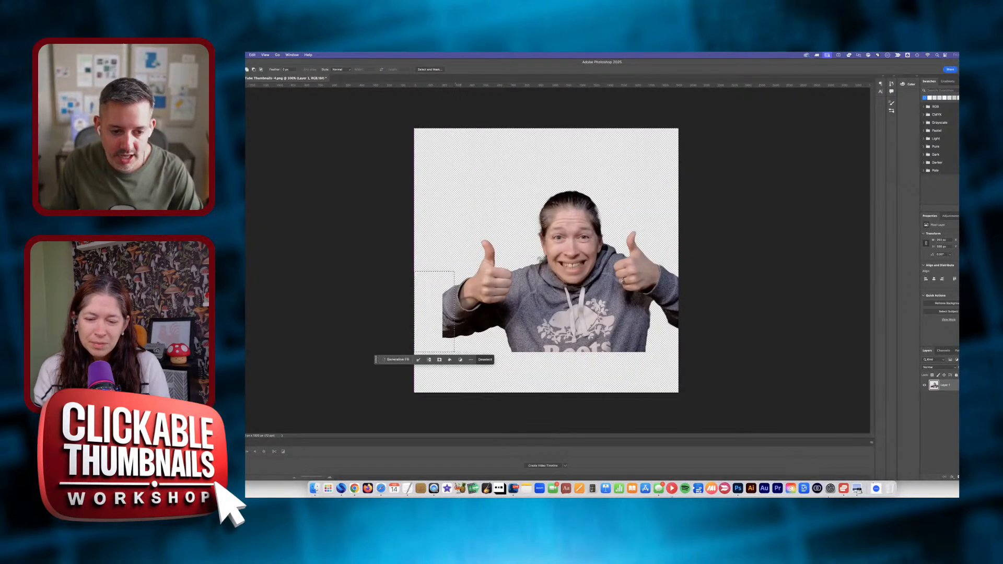
left_click_drag(414, 269, 459, 364)
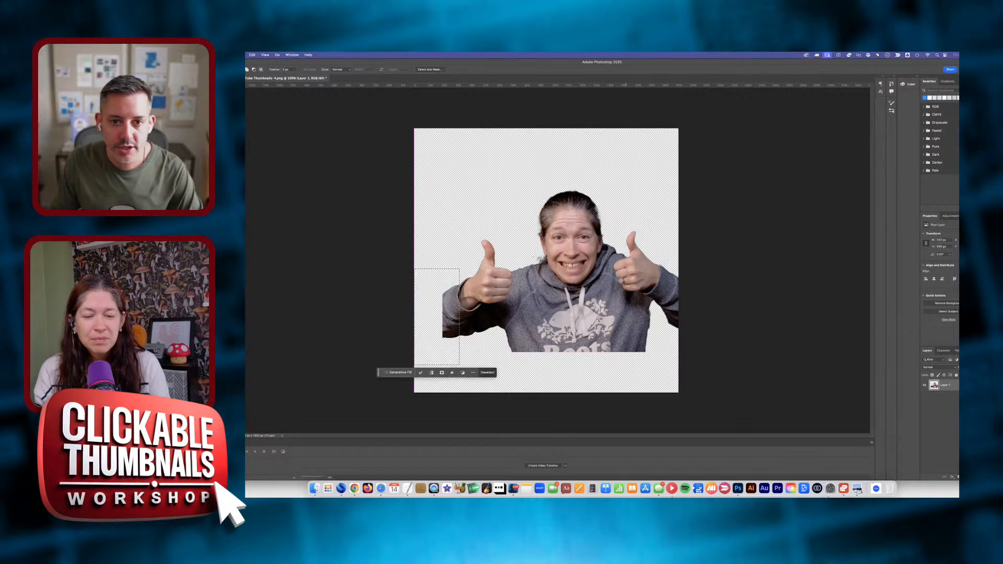
left_click(400, 372)
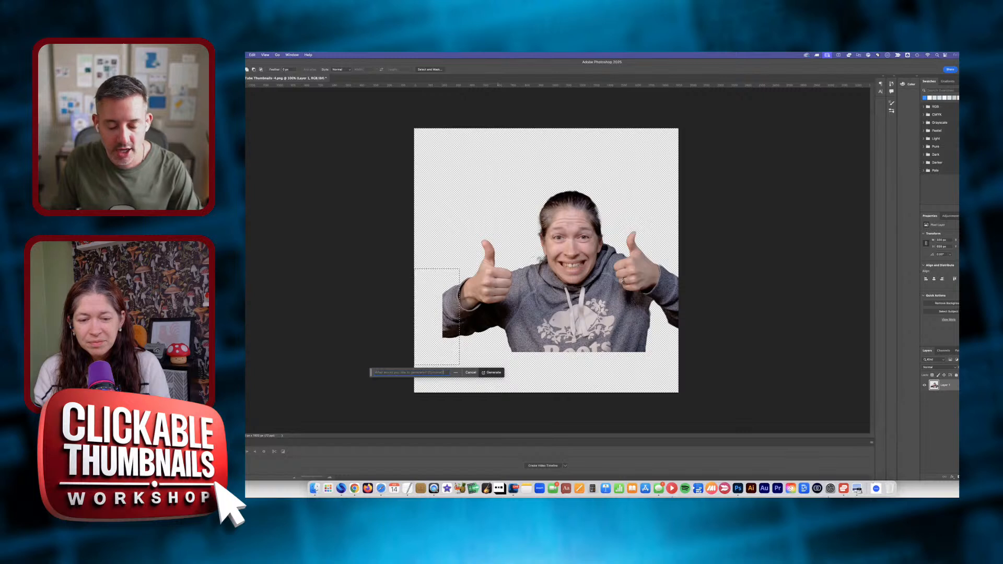
key("Return")
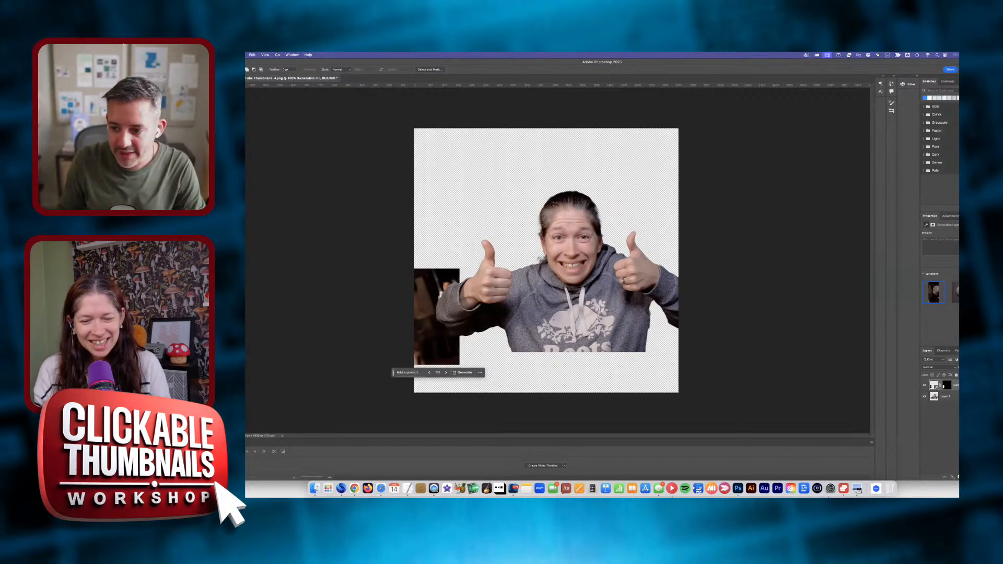
Merge the generated fill layer with the portrait layer
left_click(945, 396, "shift")
right_click(945, 396)
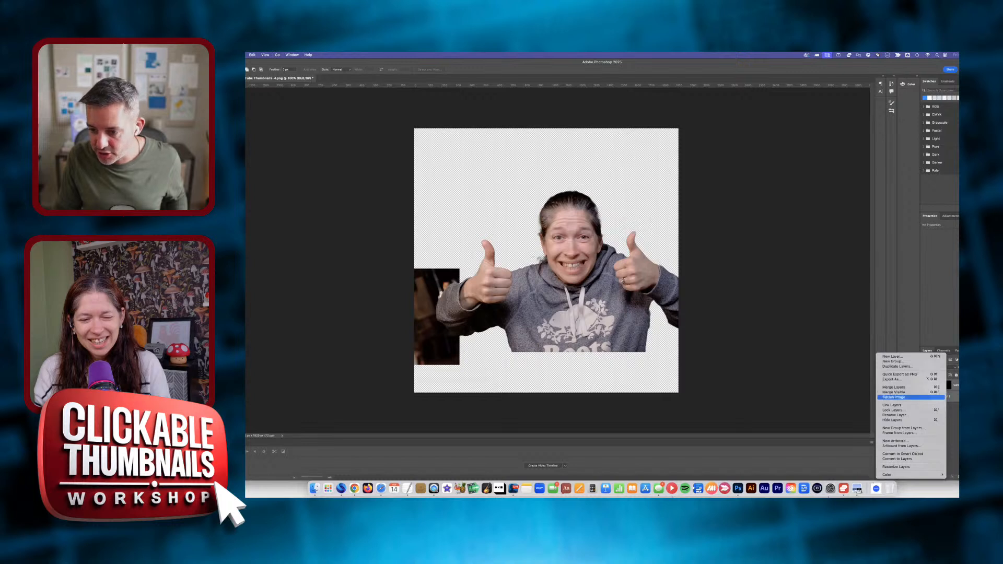
left_click(894, 387)
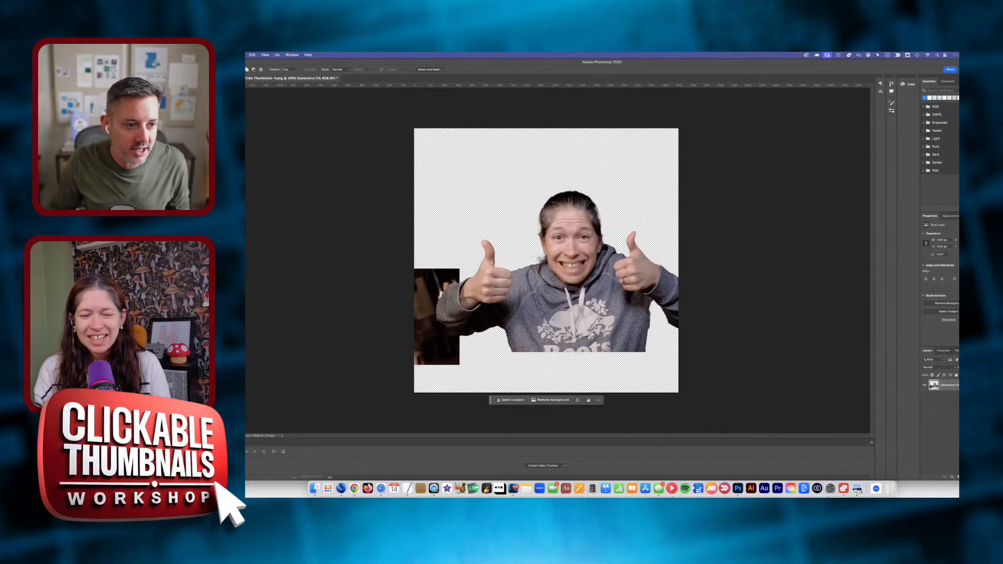
Erase patches of the generated dark background beside the sleeve using the Magic Eraser with a tolerance of 5
key("e")
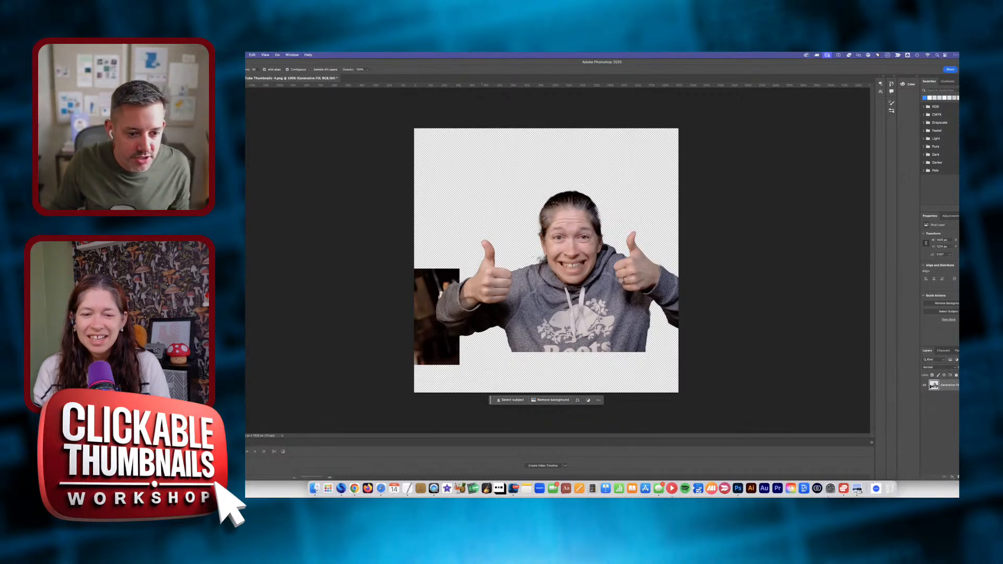
left_click(481, 318)
key("super+z")
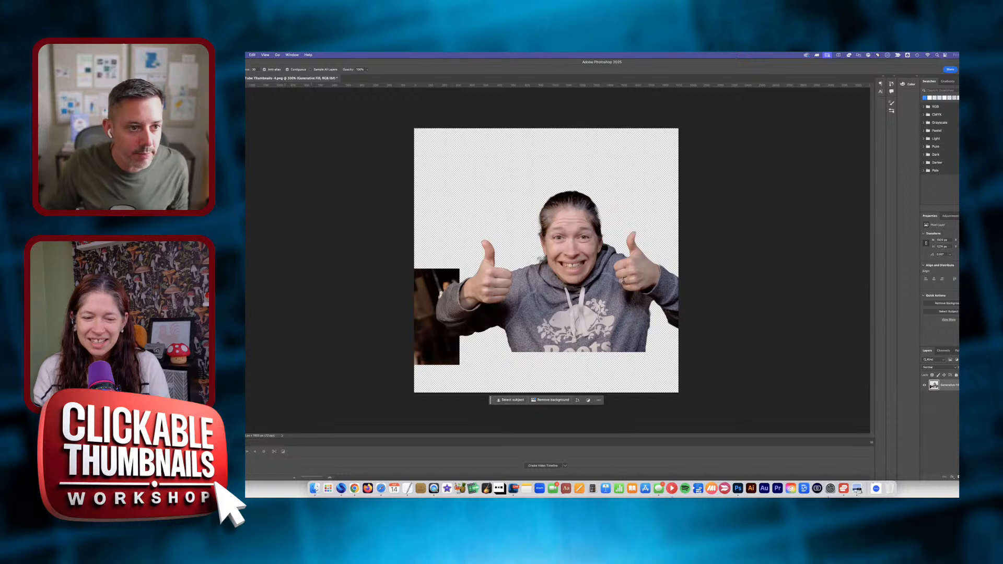
type("5")
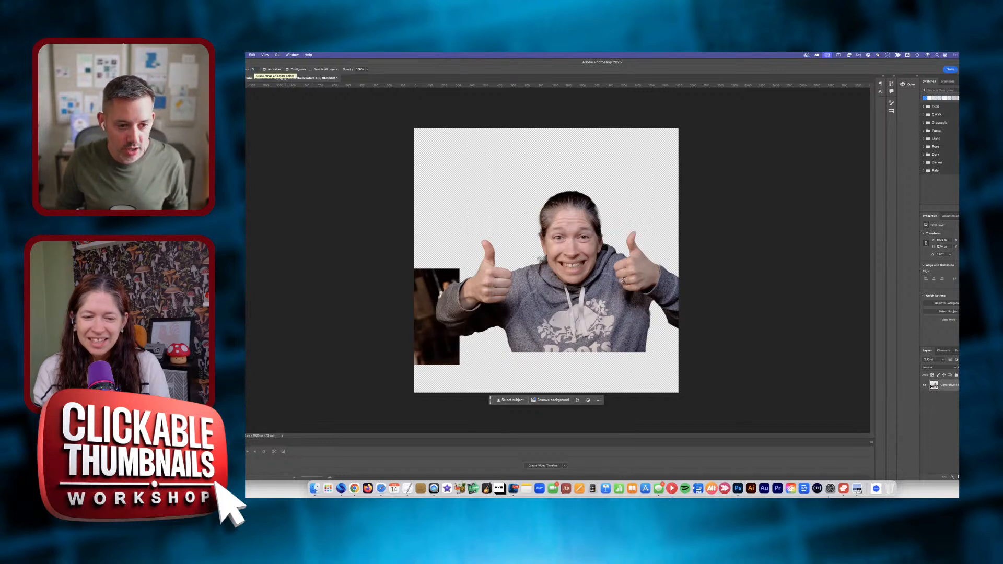
left_click(417, 292)
left_click(431, 282)
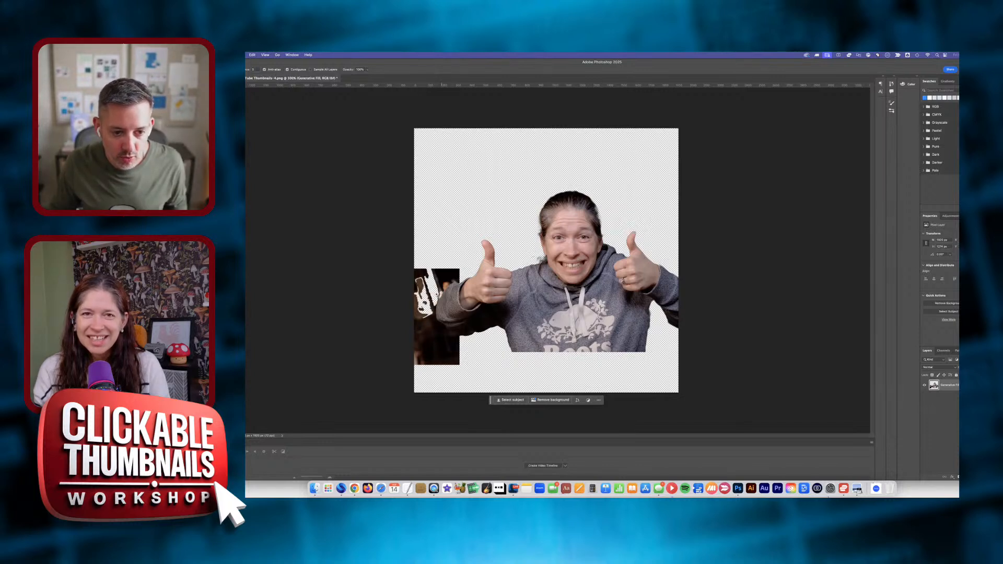
left_click(442, 277)
Outline the remaining dark background around the generated elbow with the Polygonal Lasso and delete it
key("l")
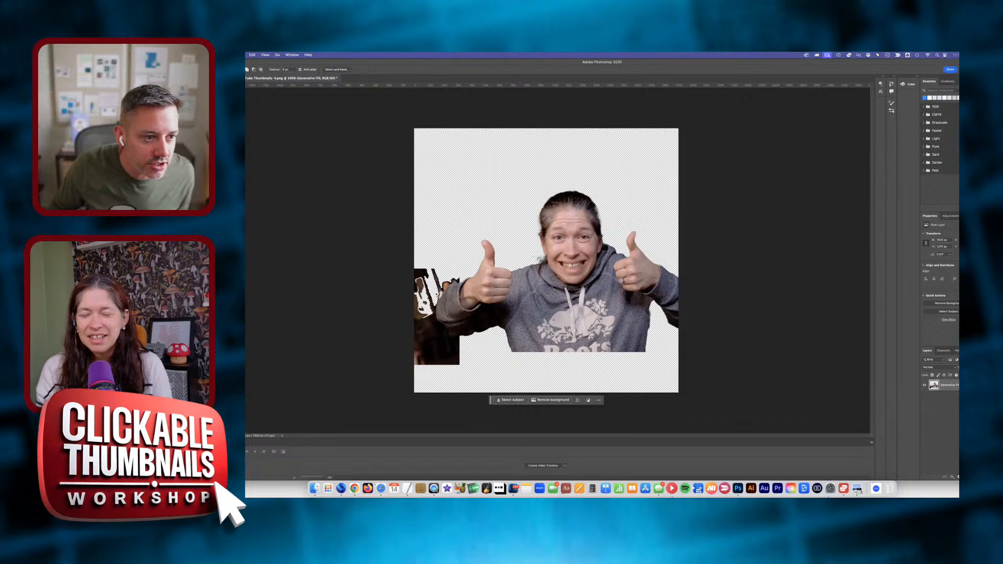
left_click(460, 283)
left_click(463, 271)
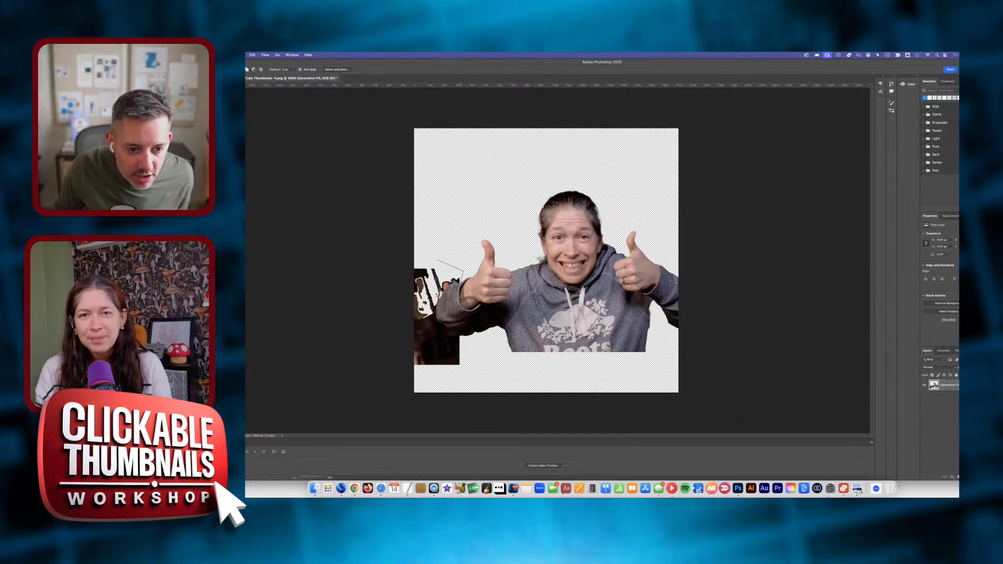
left_click(405, 256)
left_click(407, 380)
left_click(461, 373)
left_click(471, 352)
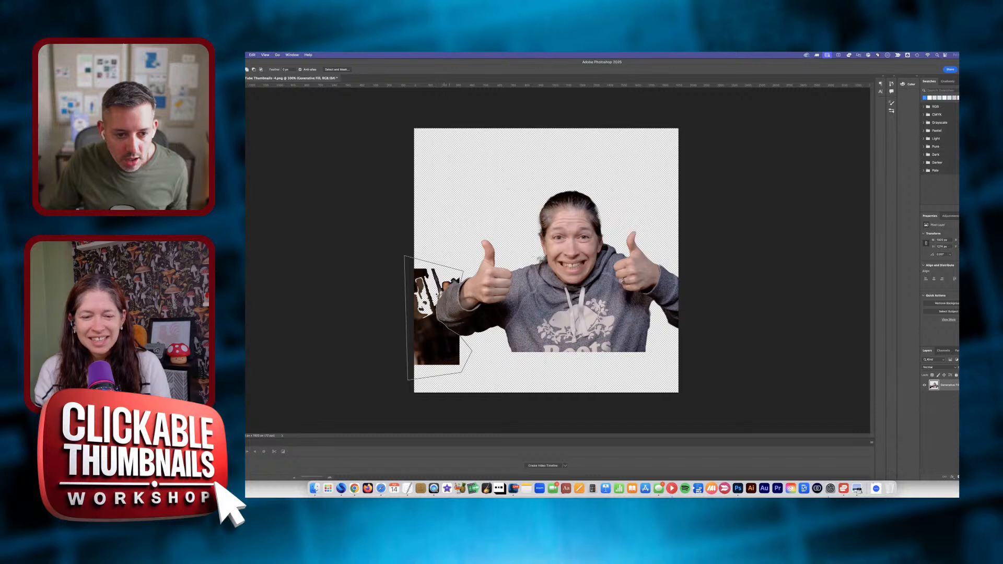
key("Return")
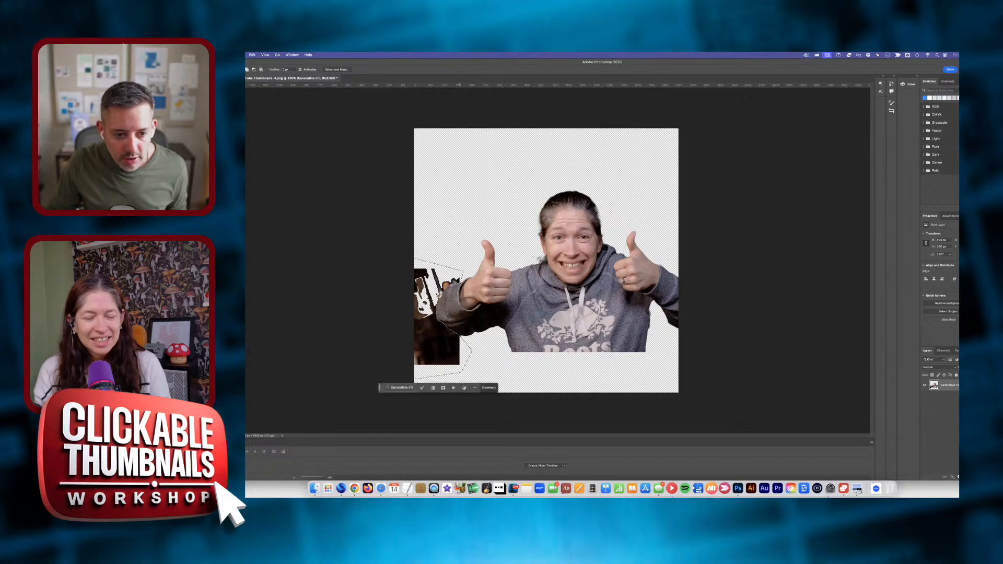
key("Delete")
Close the stray lasso outline, switch to the Move tool and save the edited portrait file
left_click(519, 192)
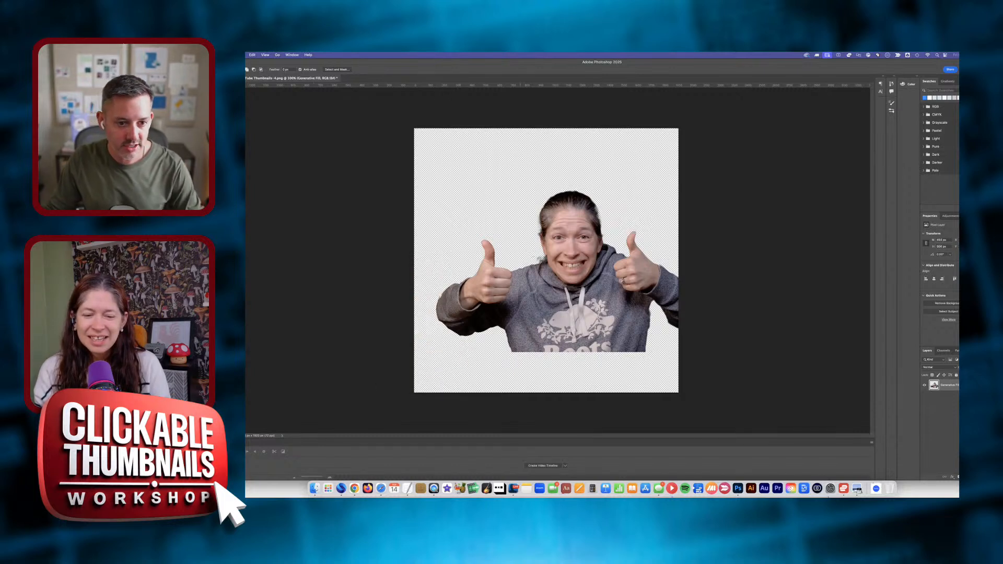
left_click(510, 221)
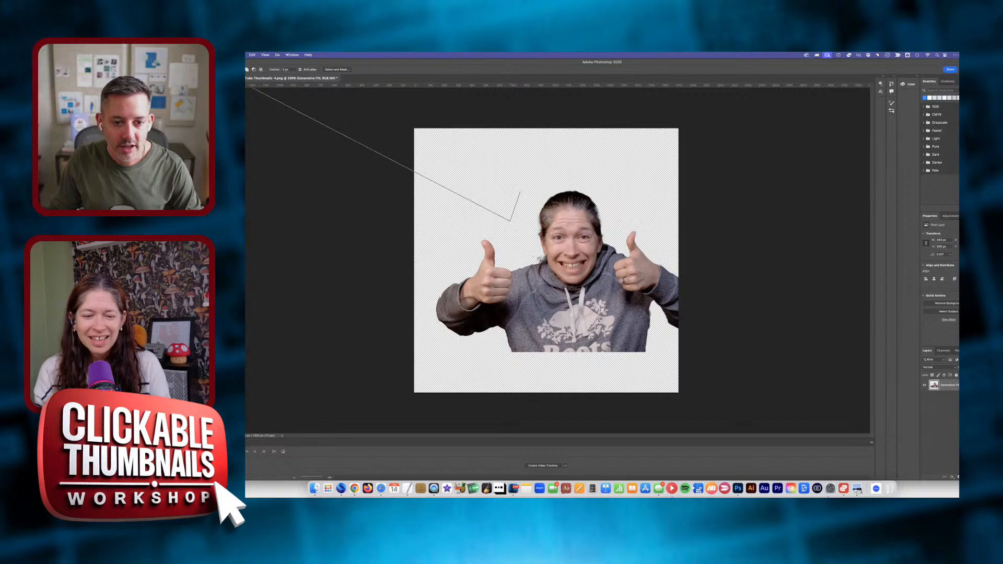
double_click(296, 138)
key("v")
key("super+s")
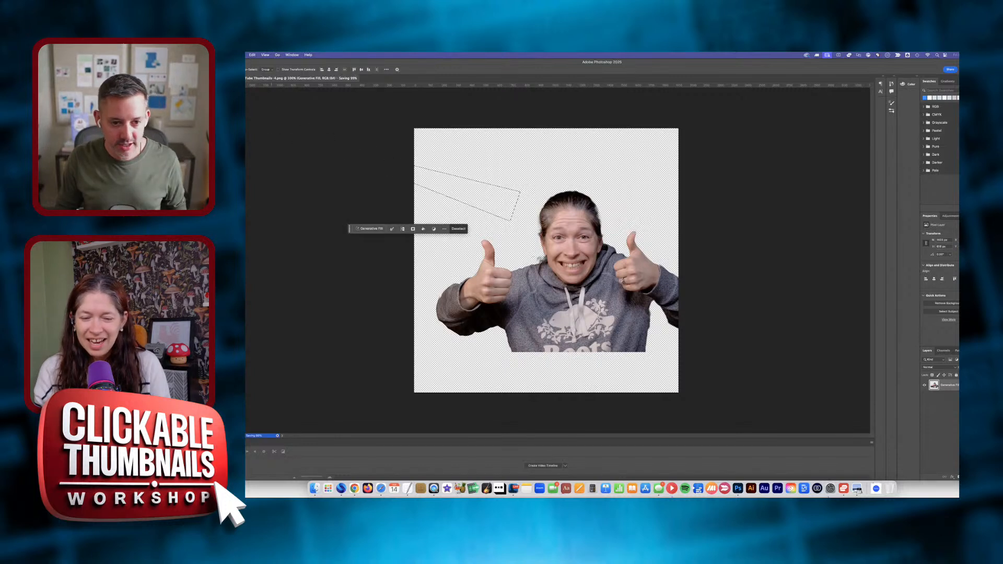
Switch back to Adobe Express and replace the portrait with The Flow YouTube Thumbnails-4.png from Downloads
left_click(354, 488)
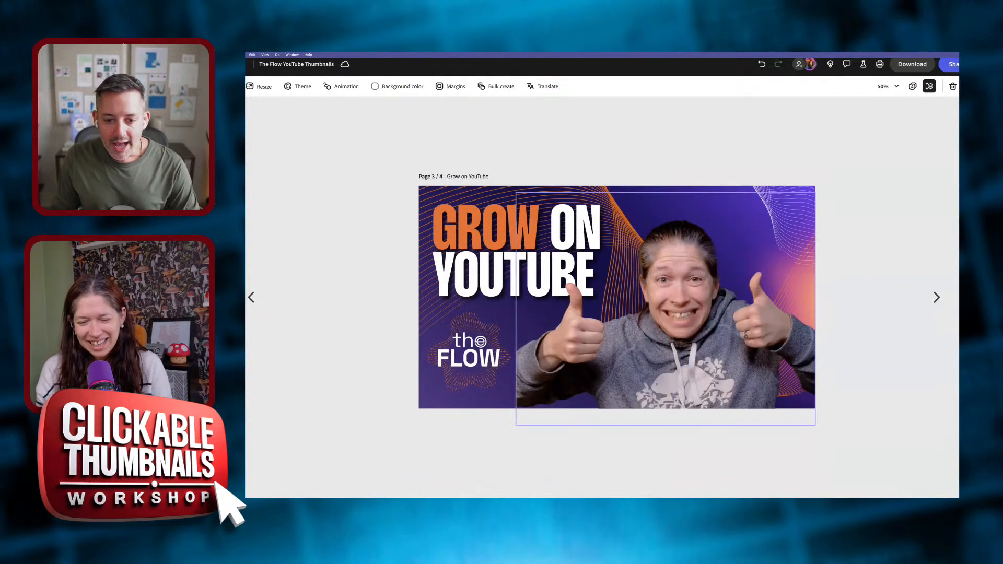
left_click(667, 353)
right_click(667, 353)
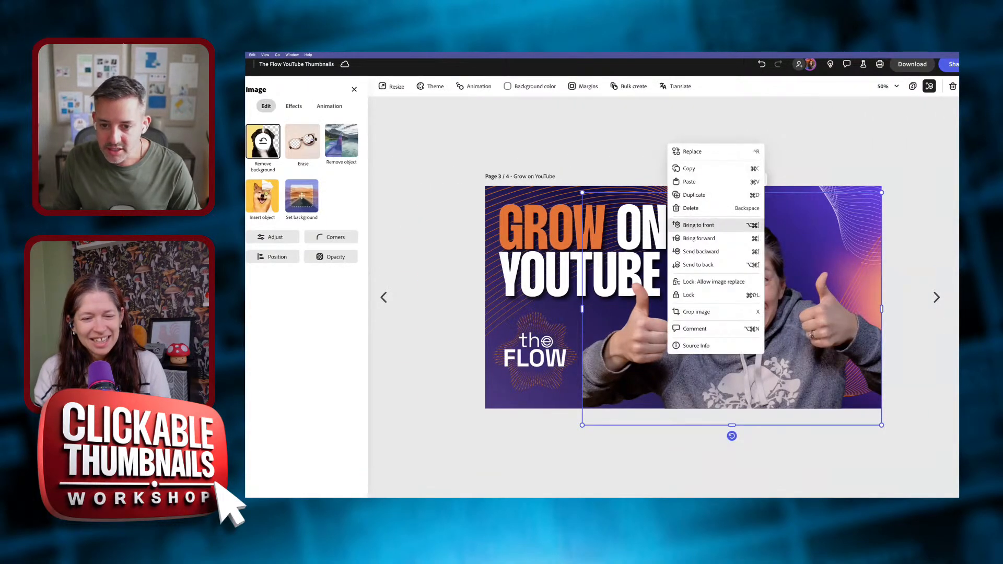
left_click(693, 152)
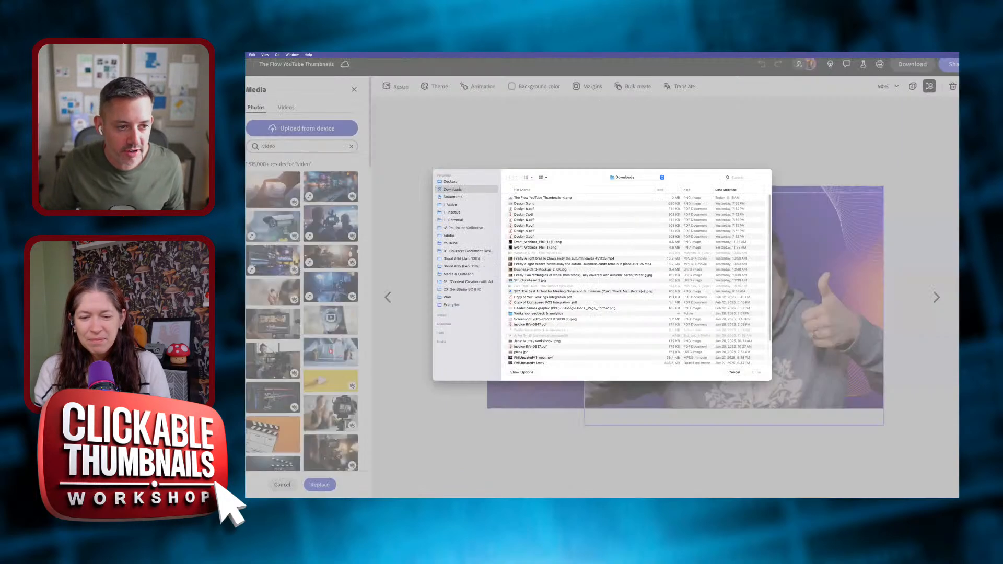
left_click(543, 198)
key("space")
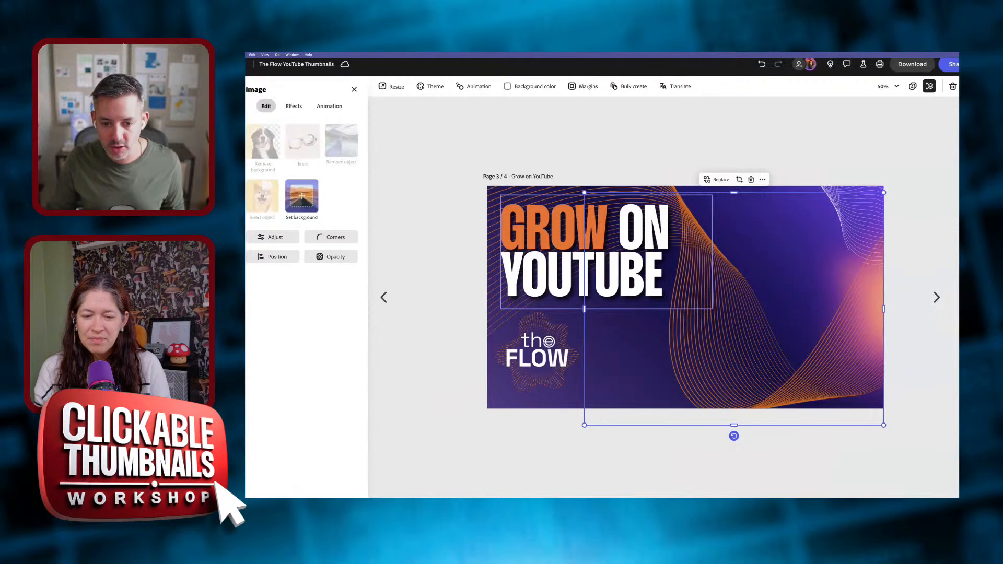
Enlarge the replaced portrait from its lower-left corner so it extends further below the thumbnail's bottom edge
left_click_drag(581, 425, 537, 460)
key("Escape")
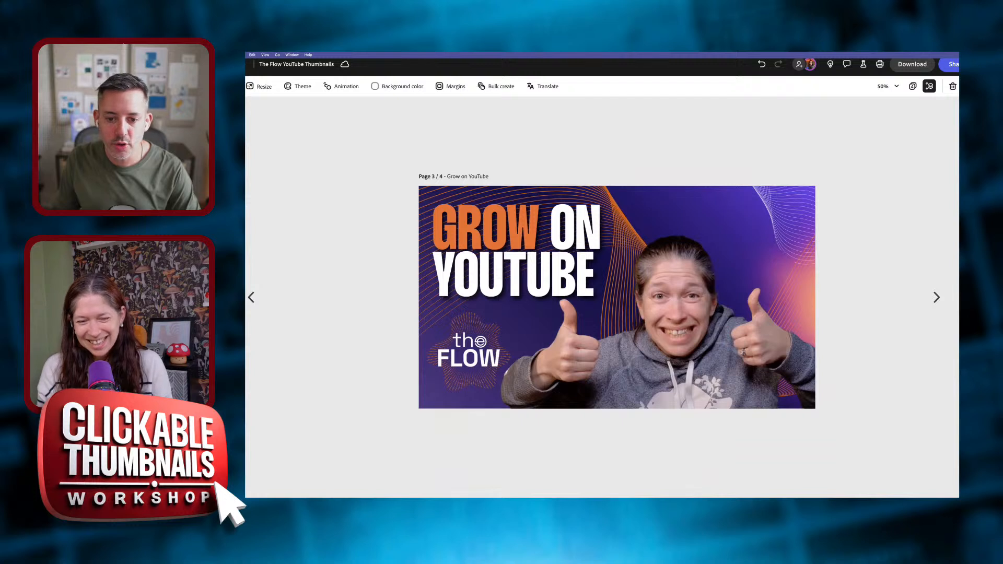
left_click(676, 334)
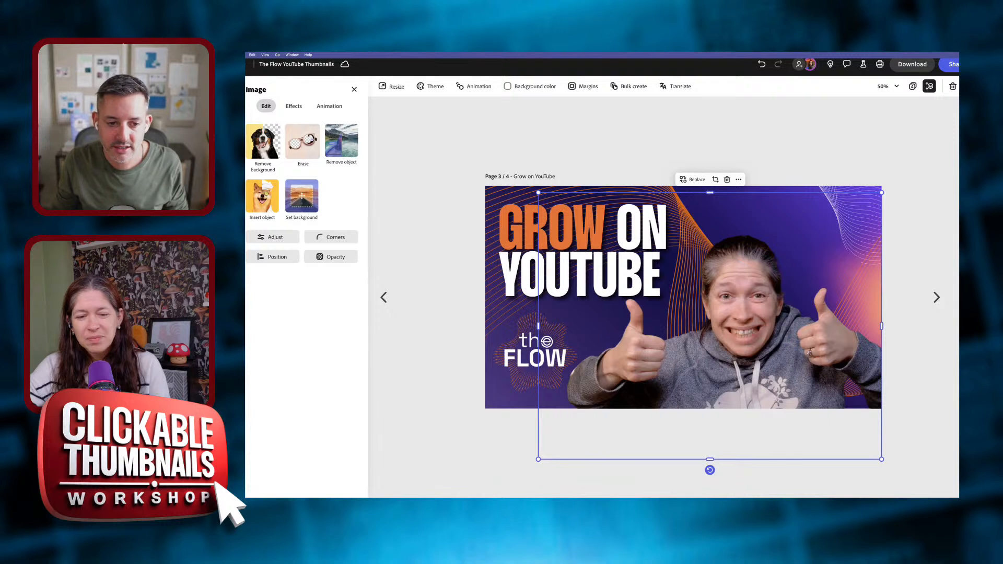
key("Escape")
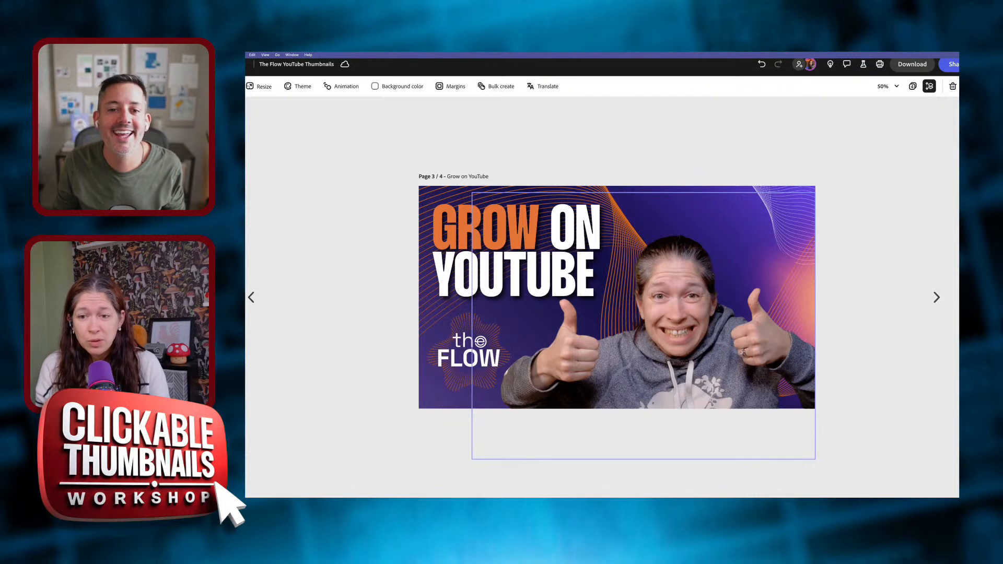
Adjust the portrait's lighting to contrast 23, brightness 5, highlights 22 and shadows -15
left_click(673, 323)
left_click(272, 237)
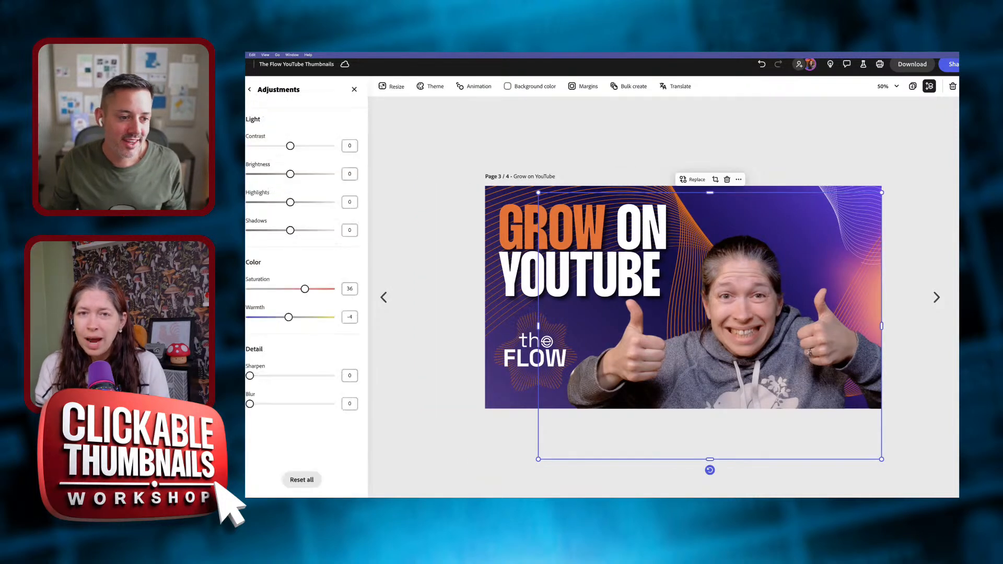
left_click_drag(290, 145, 285, 230)
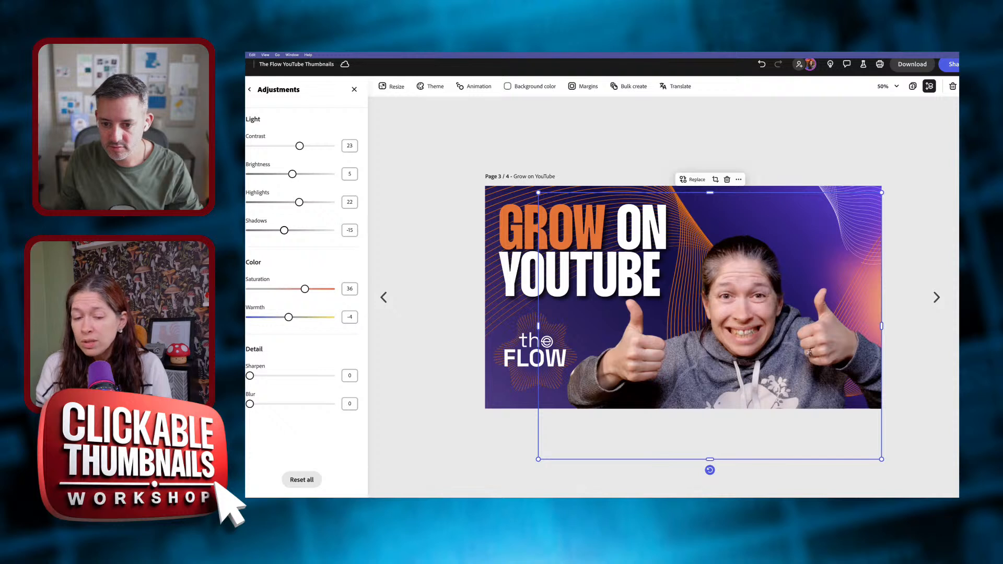
key("Escape")
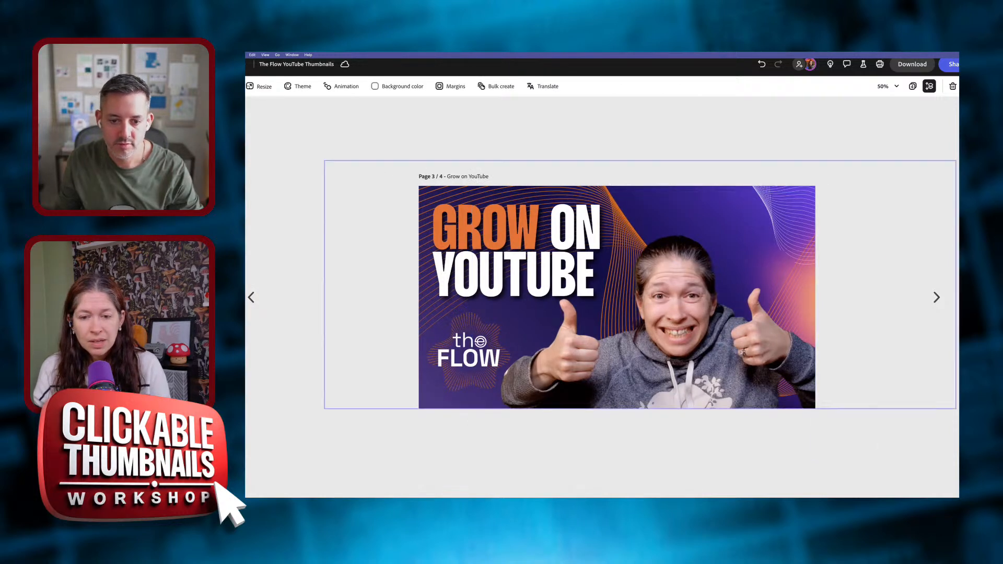
left_click_drag(397, 355, 476, 350)
key("Escape")
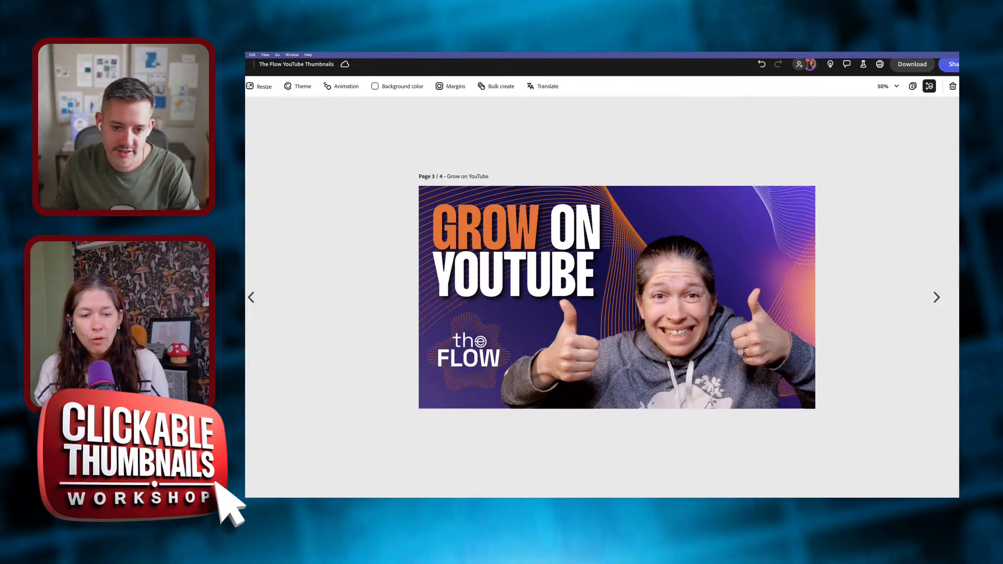
left_click(540, 253)
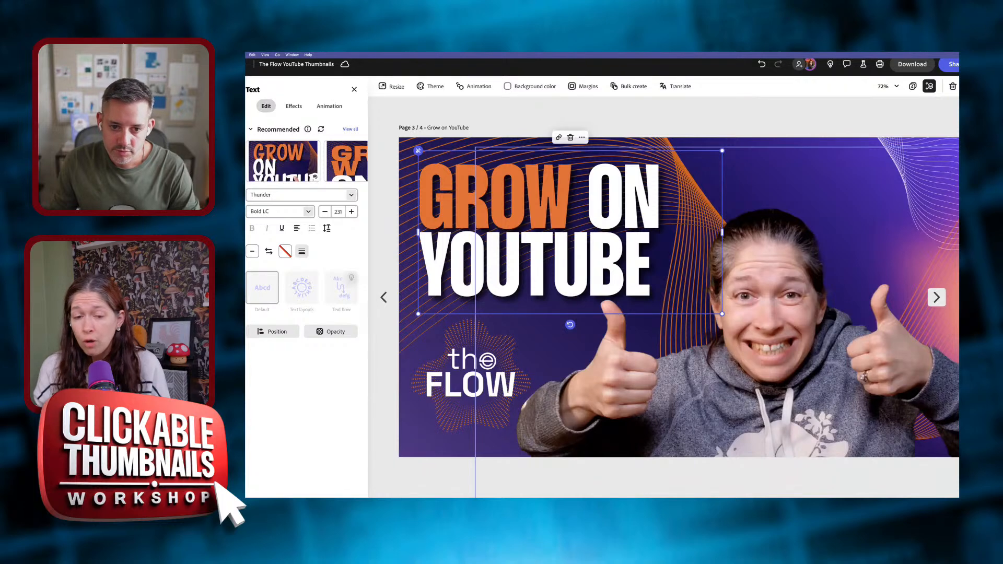
key("Escape")
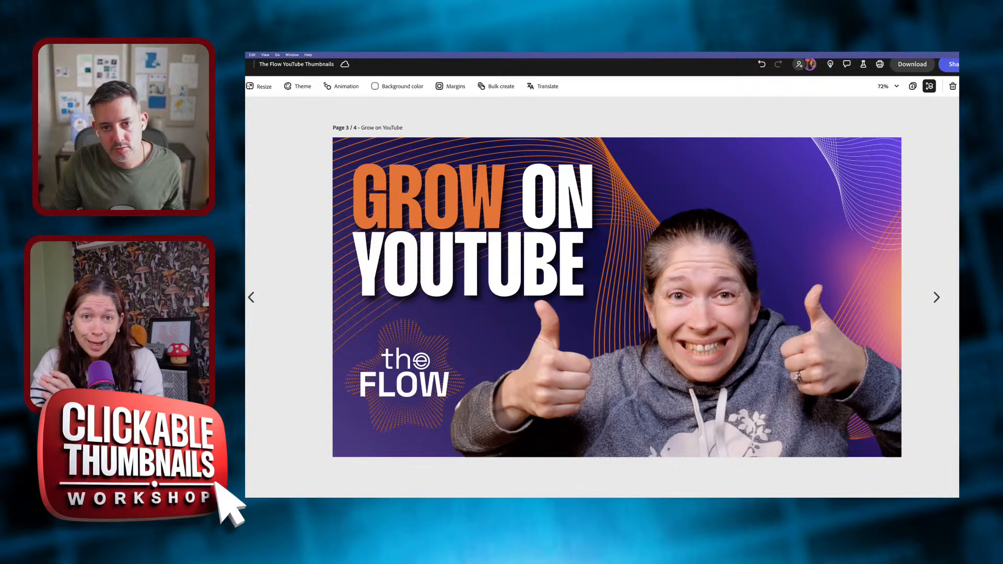
Add a new page of the same size and fill it with the two-thumbs-up photo from the Headshots folder
left_click(958, 86)
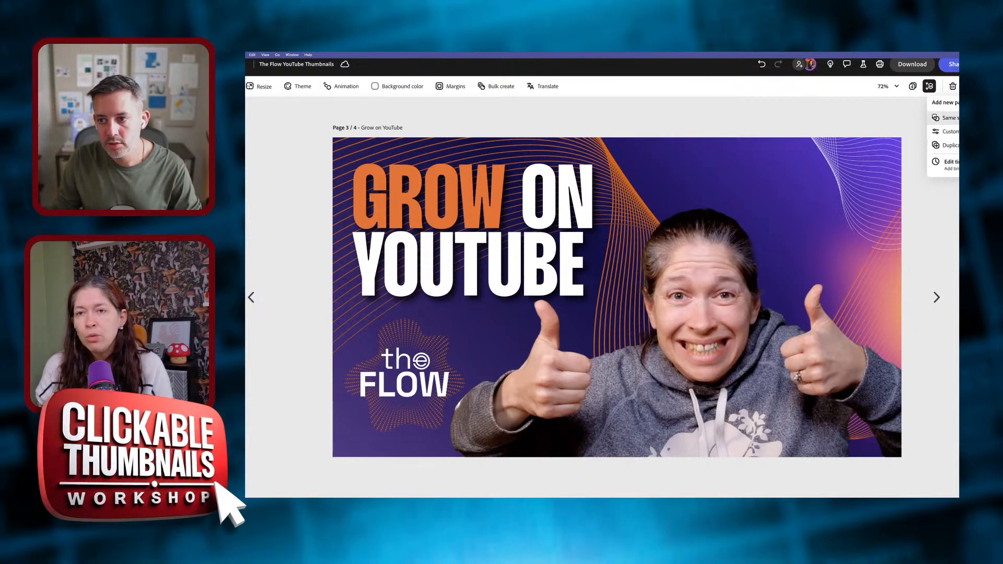
left_click(947, 118)
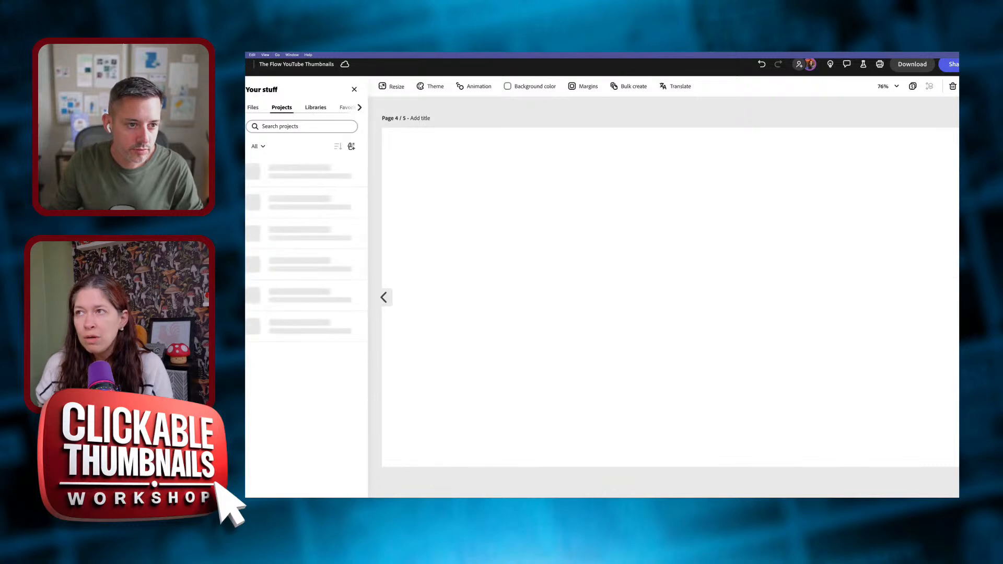
left_click(298, 172)
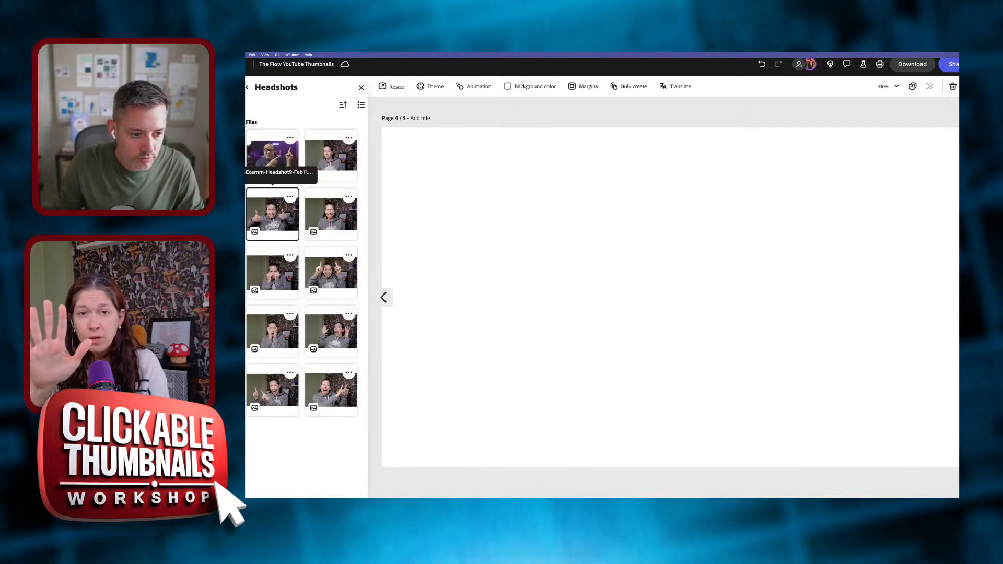
left_click(272, 214)
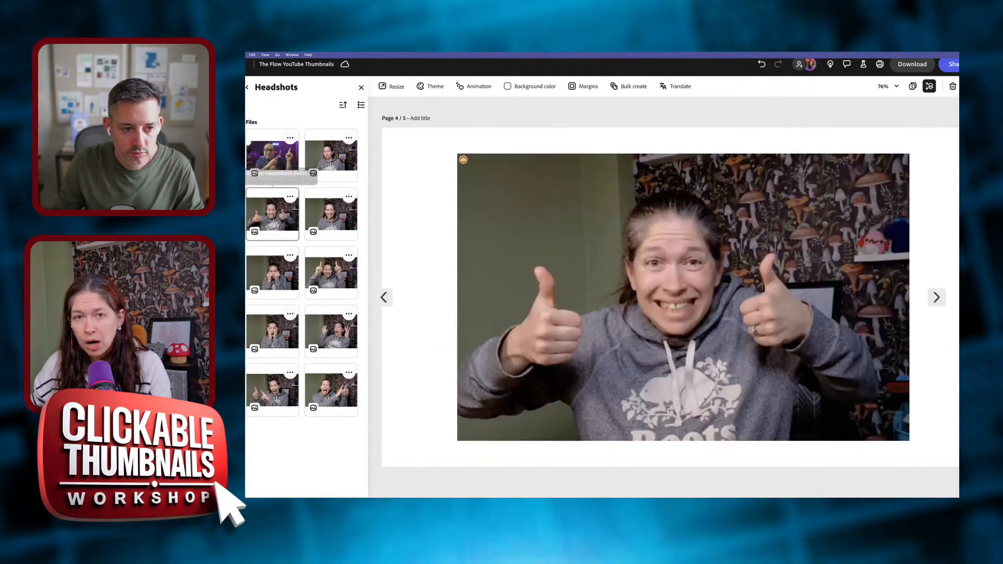
left_click_drag(457, 153, 382, 106)
left_click_drag(909, 273, 984, 296)
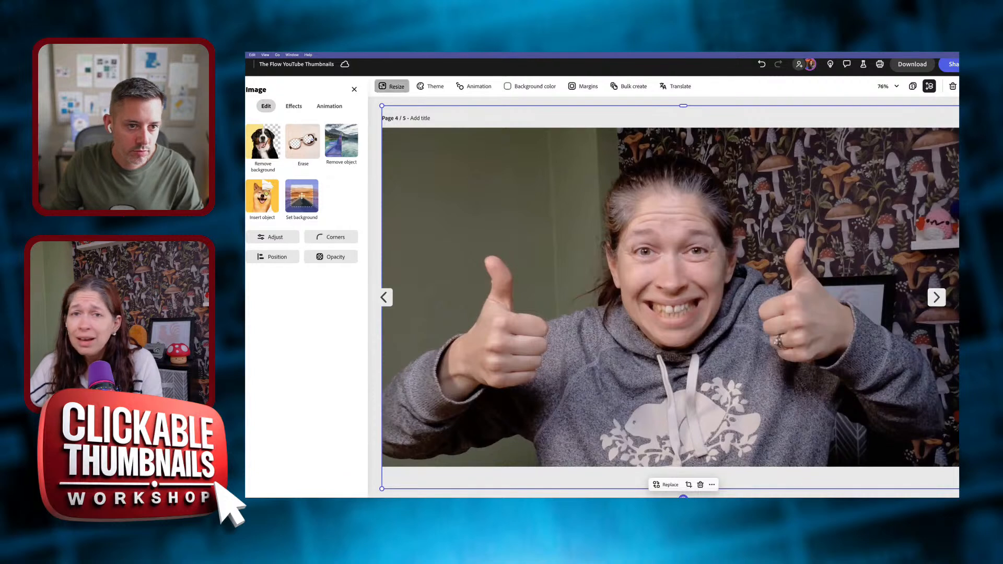
left_click(392, 86)
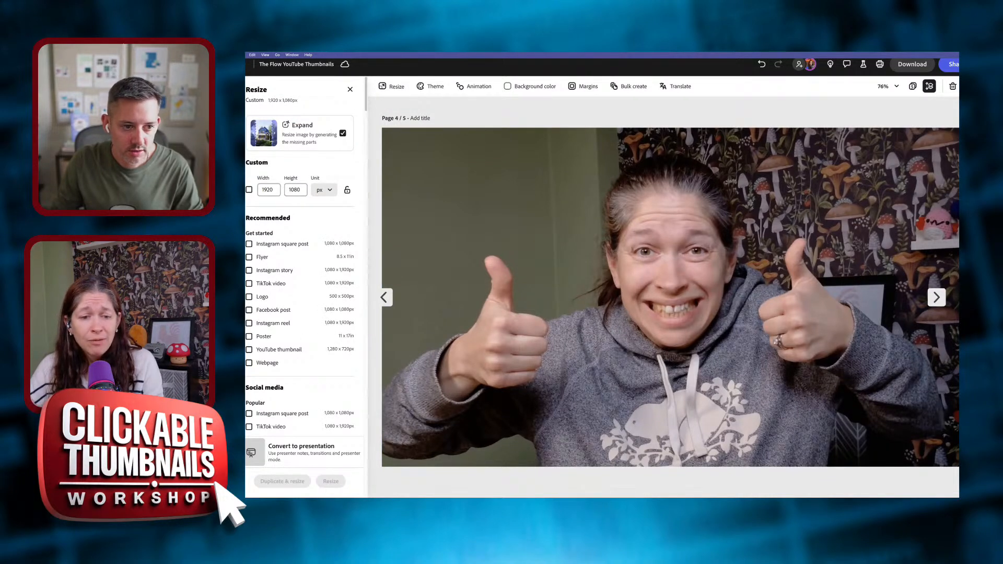
left_click(268, 190)
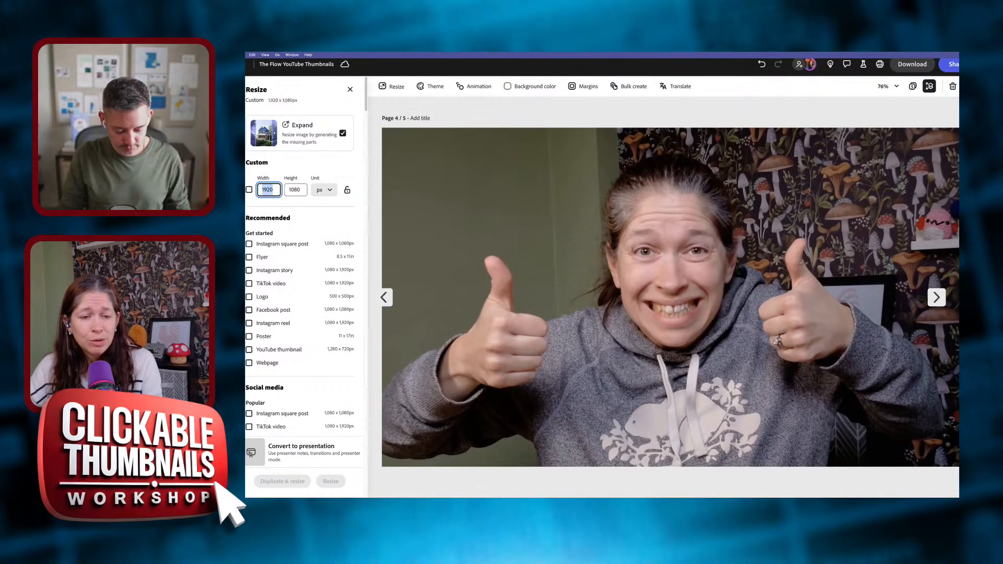
type("2500")
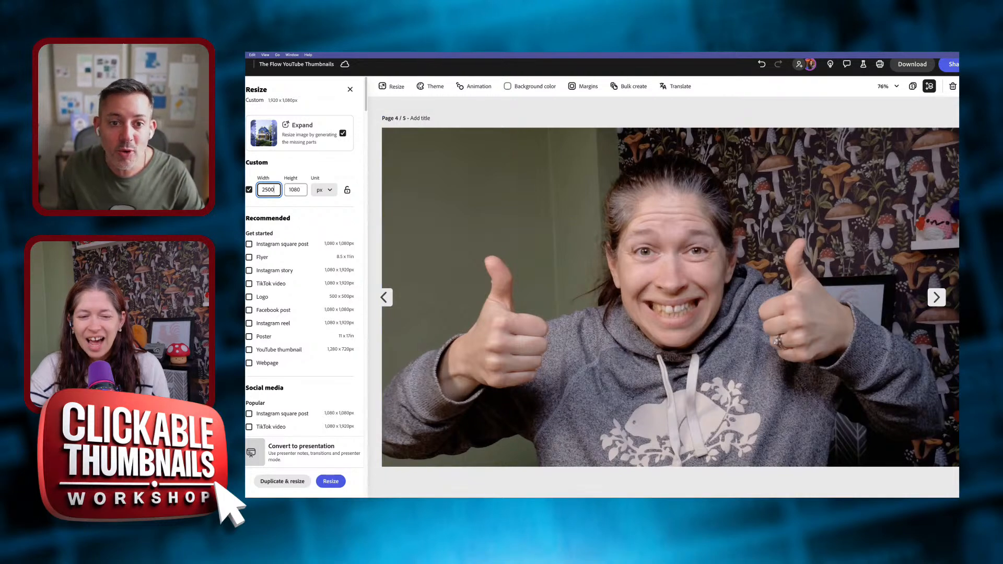
left_click(682, 297)
mouse_move(682, 297)
left_mouse_down()
mouse_move(764, 297)
mouse_move(666, 297)
mouse_move(685, 297)
left_mouse_up()
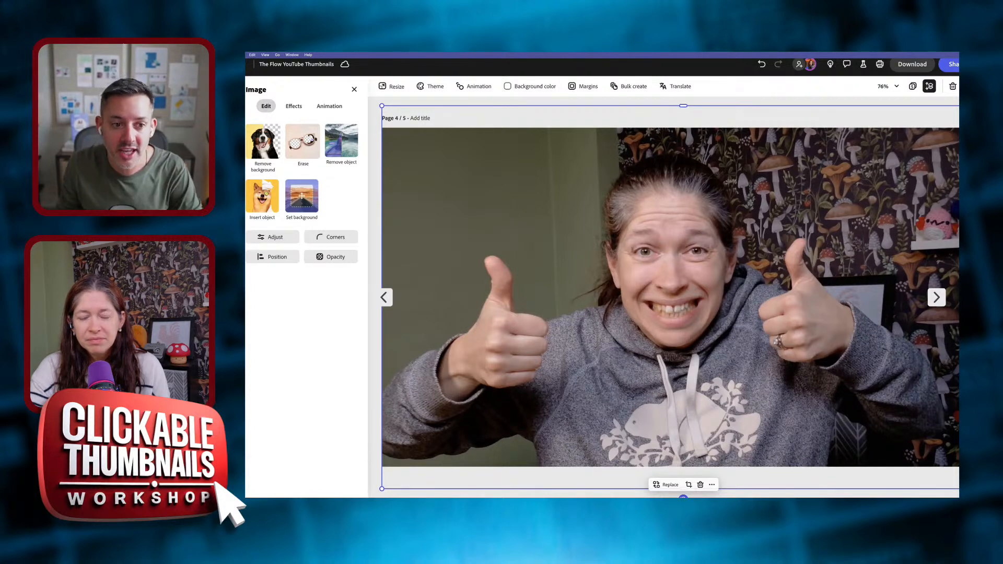
scroll(663, 297, "left", 1)
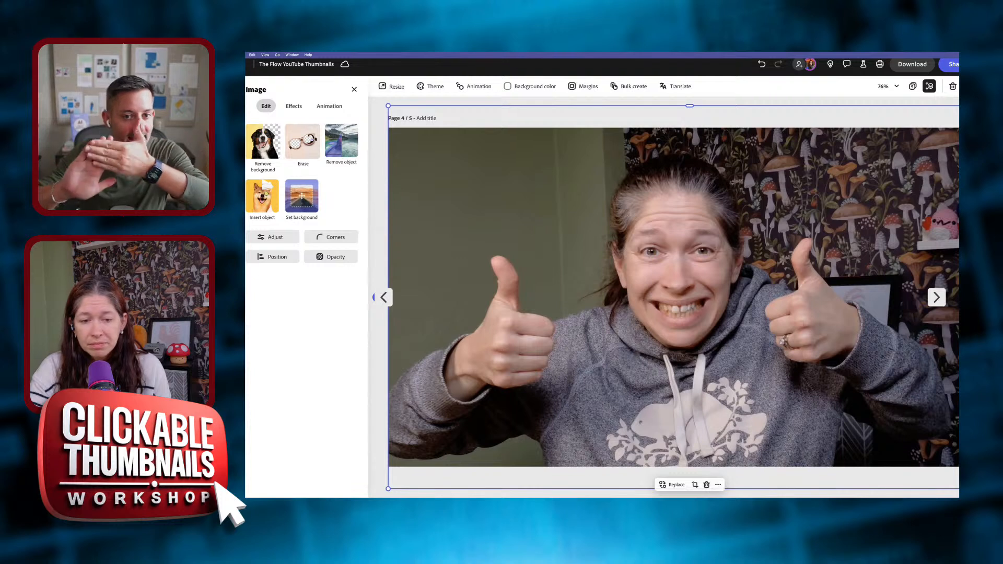
Shrink the photo so white margins surround it on the page and check the Expand option in the resize settings
left_click(392, 86)
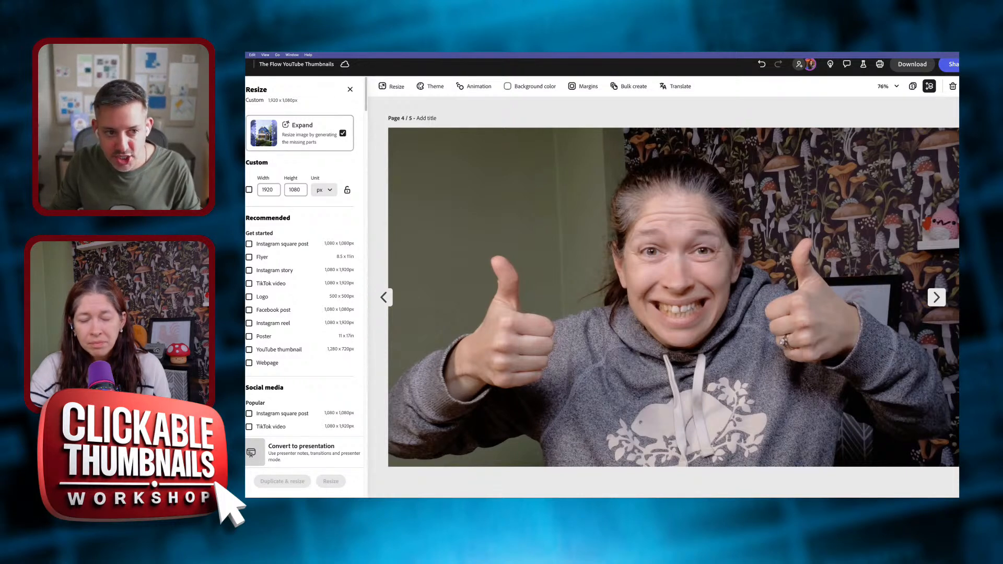
left_click(673, 297)
left_click_drag(388, 106, 422, 127)
left_click_drag(674, 308, 768, 393)
key("Escape")
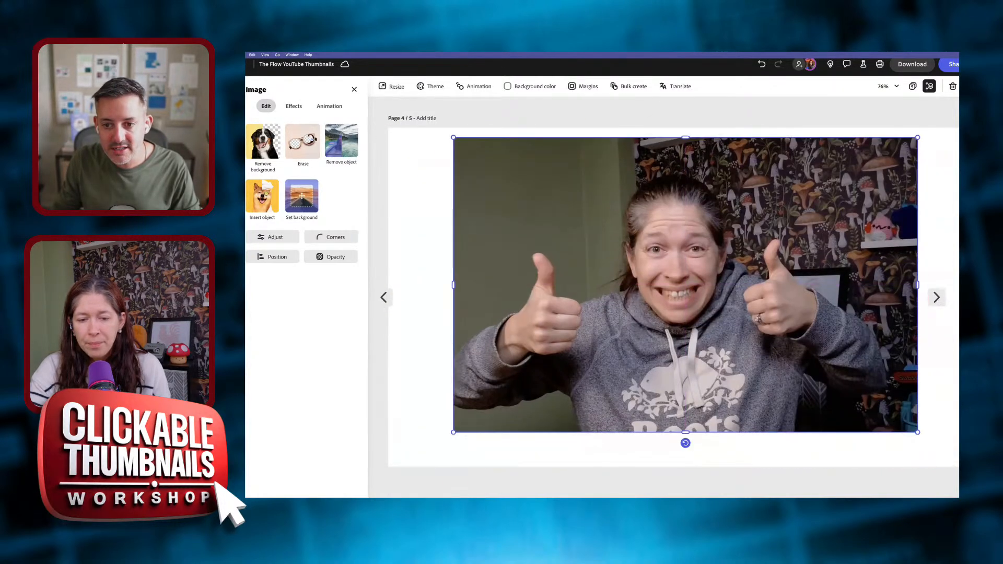
left_click(392, 86)
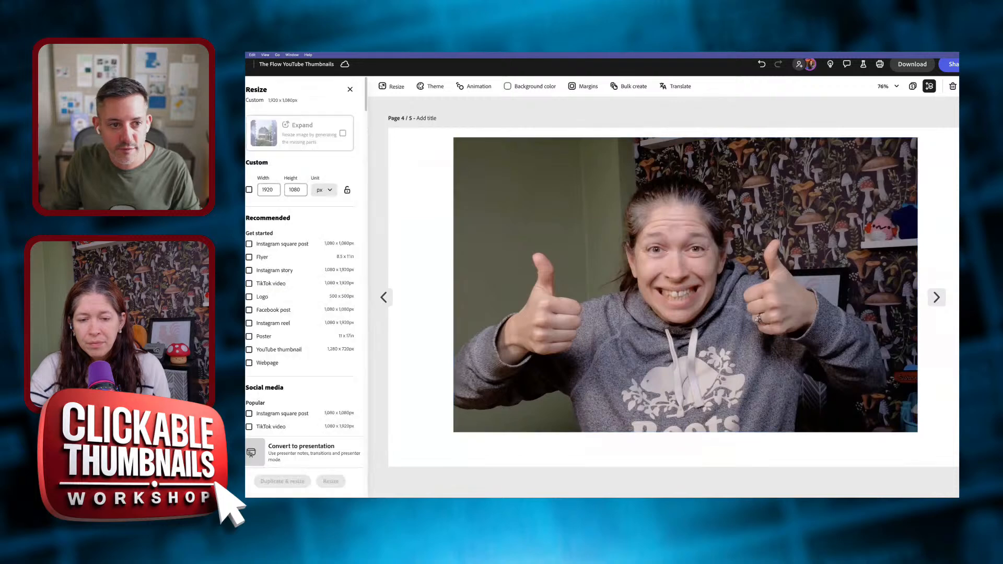
mouse_move(299, 133)
Move and enlarge the photo so it covers the whole page again
left_click_drag(685, 285, 759, 274)
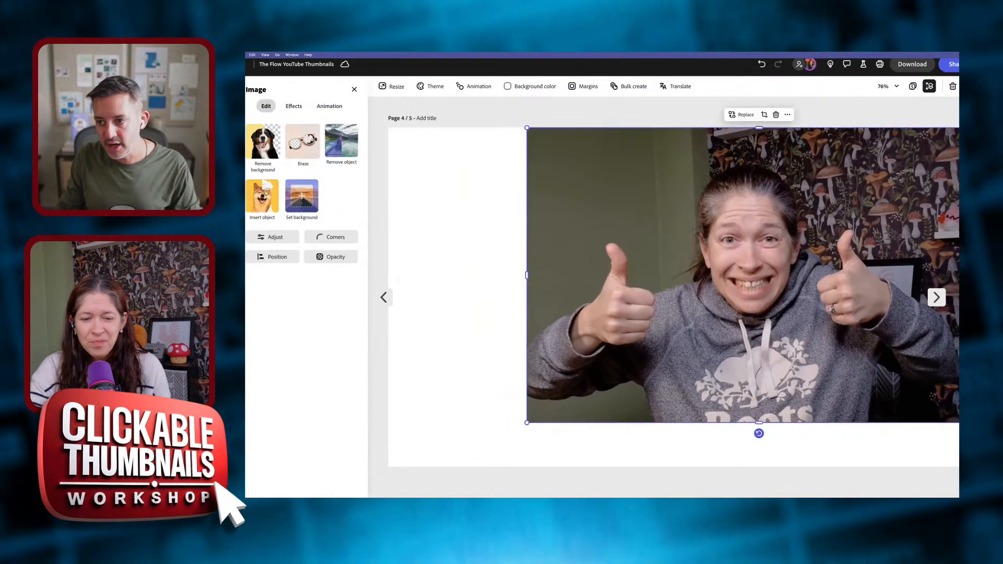
left_click_drag(527, 422, 388, 506)
left_click_drag(675, 318, 671, 297)
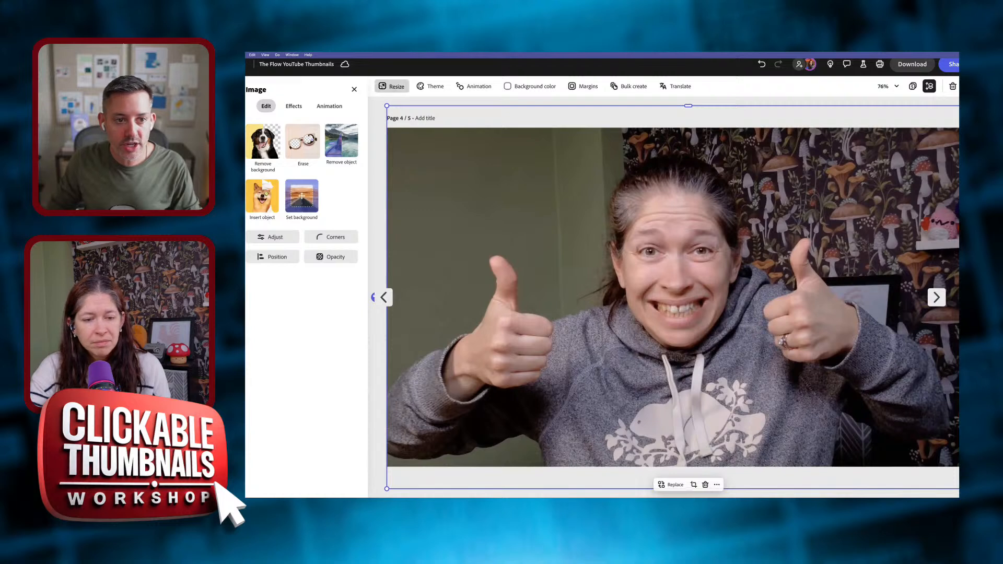
Resize the page to a custom width of 2500 px with Expand enabled to generate the missing parts
left_click(391, 86)
left_click(249, 189)
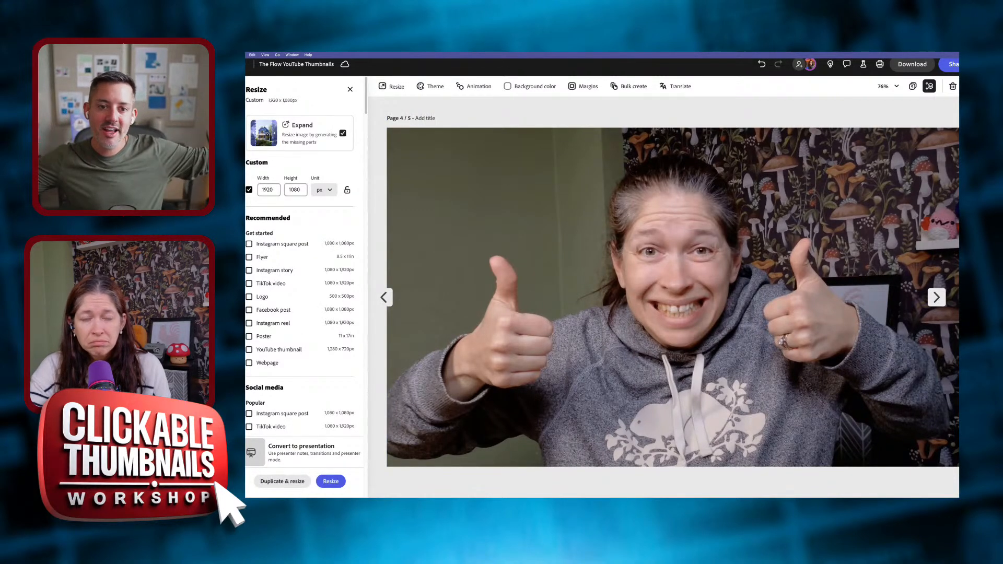
double_click(267, 189)
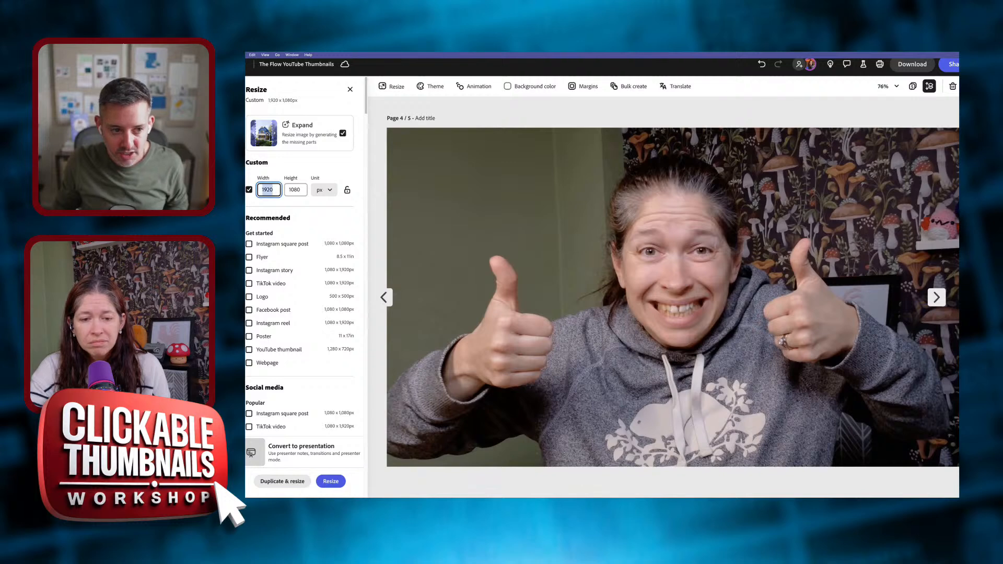
type("2500")
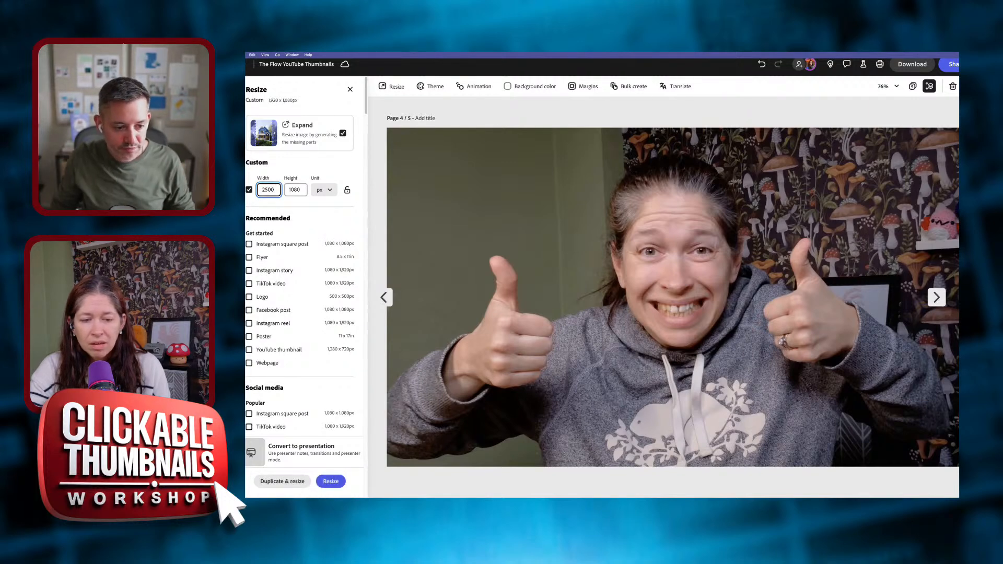
left_click(331, 481)
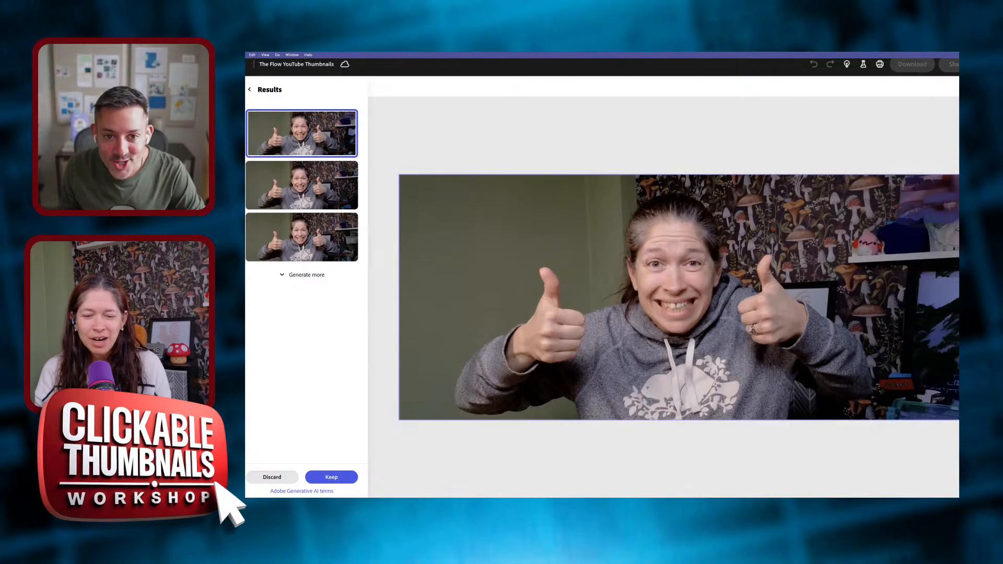
Keep the first expanded result and remove the background from the widened photo
left_click(331, 477)
left_click_drag(679, 296, 695, 278)
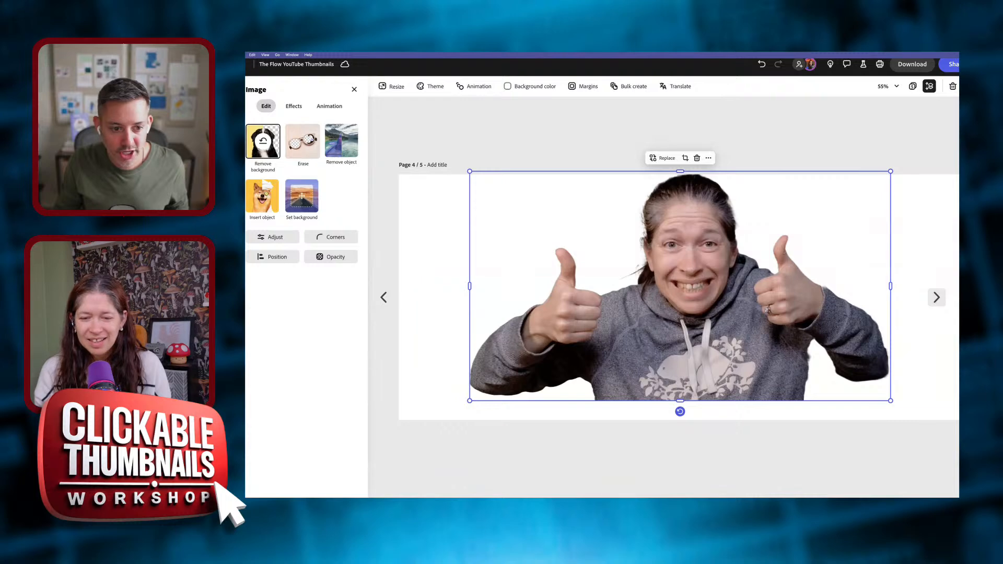
Duplicate the Grow on YouTube page and delete the portrait from the duplicate
left_click(384, 298)
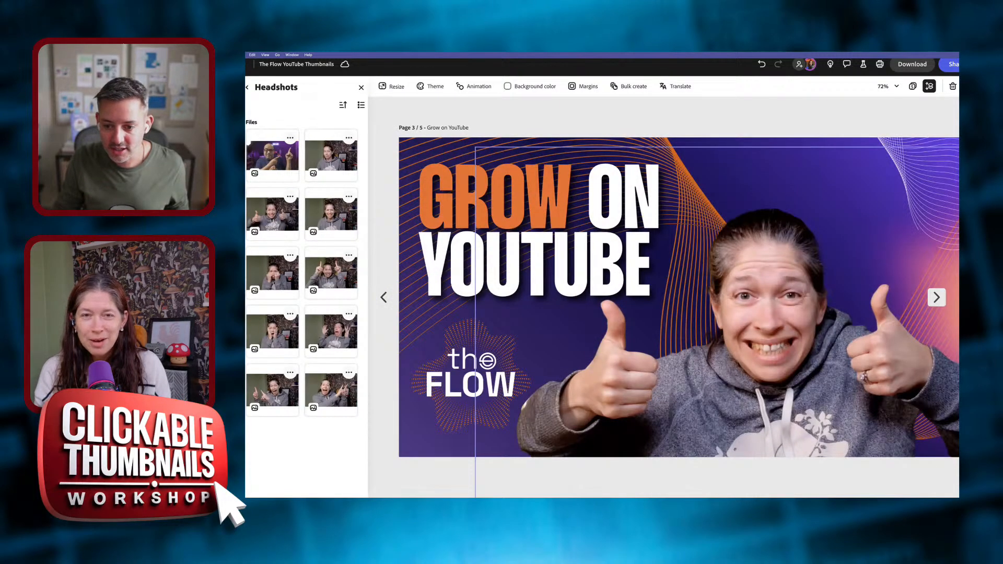
left_click(721, 339)
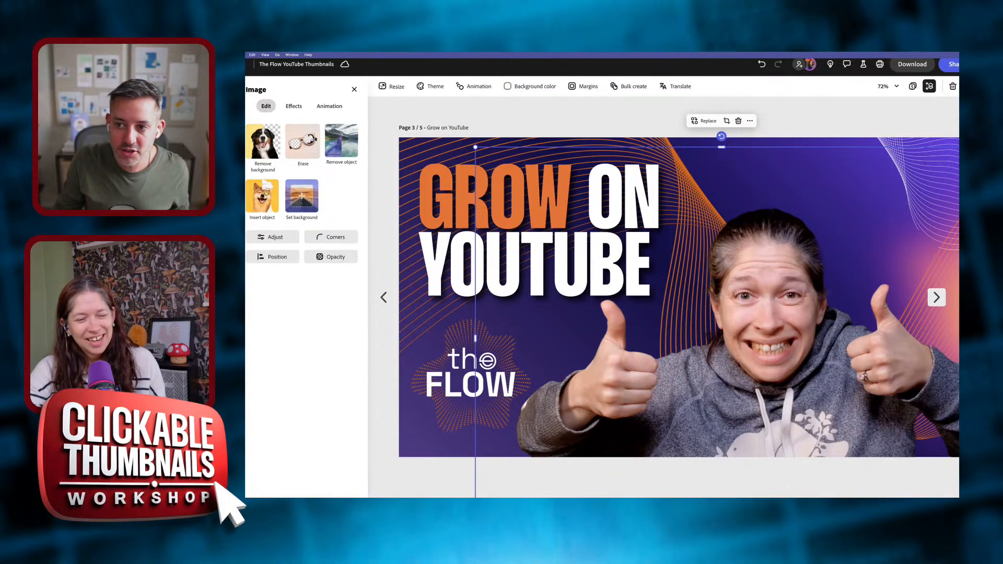
left_click(958, 86)
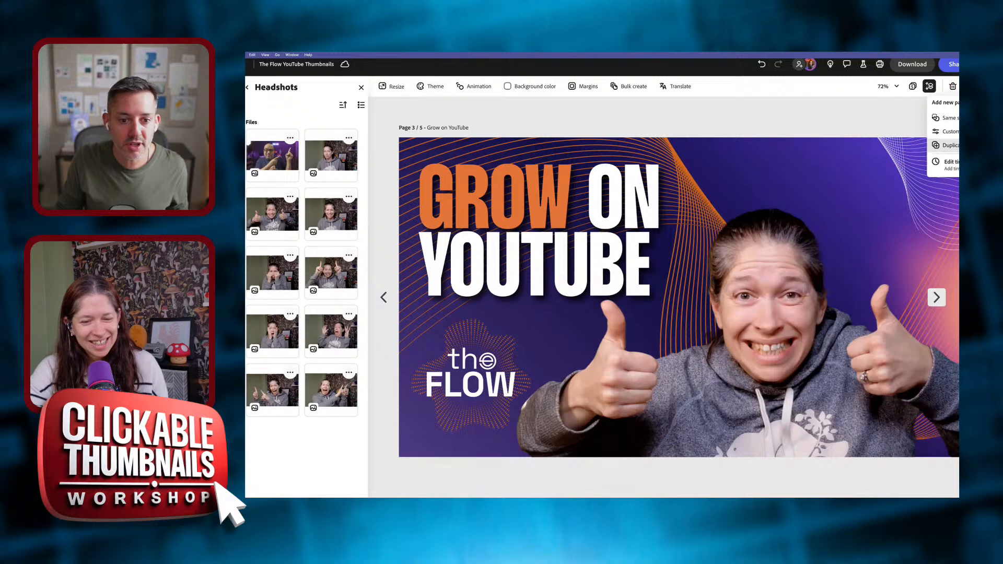
left_click(947, 145)
left_click(721, 339)
key("BackSpace")
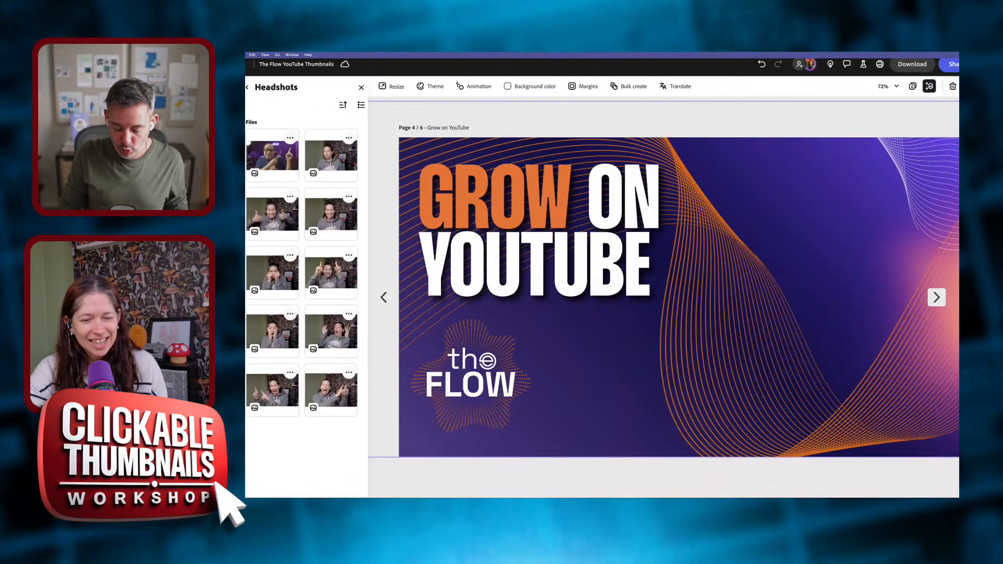
Try pasting the copied portrait onto the duplicated page and delete it again
key("ctrl+z")
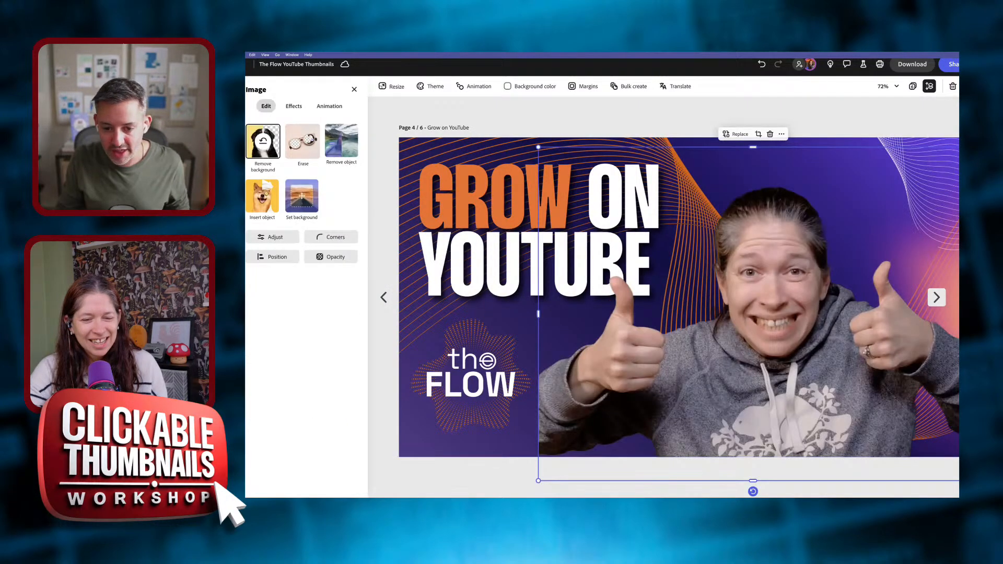
key("BackSpace")
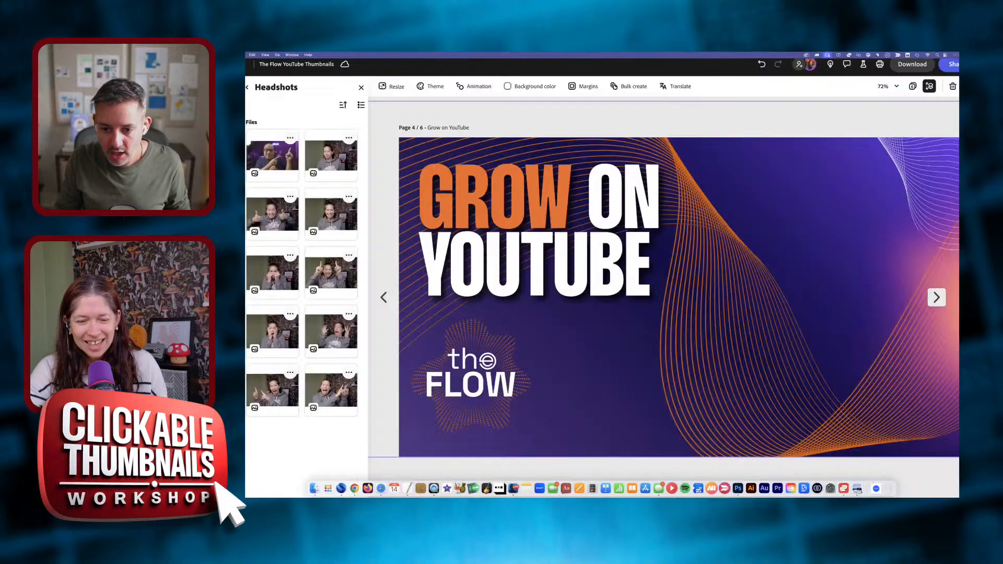
key("ctrl+Right")
key("ctrl+Left")
Copy the background-free portrait from page 5 and paste it onto the duplicated Grow on YouTube page
left_click(936, 298)
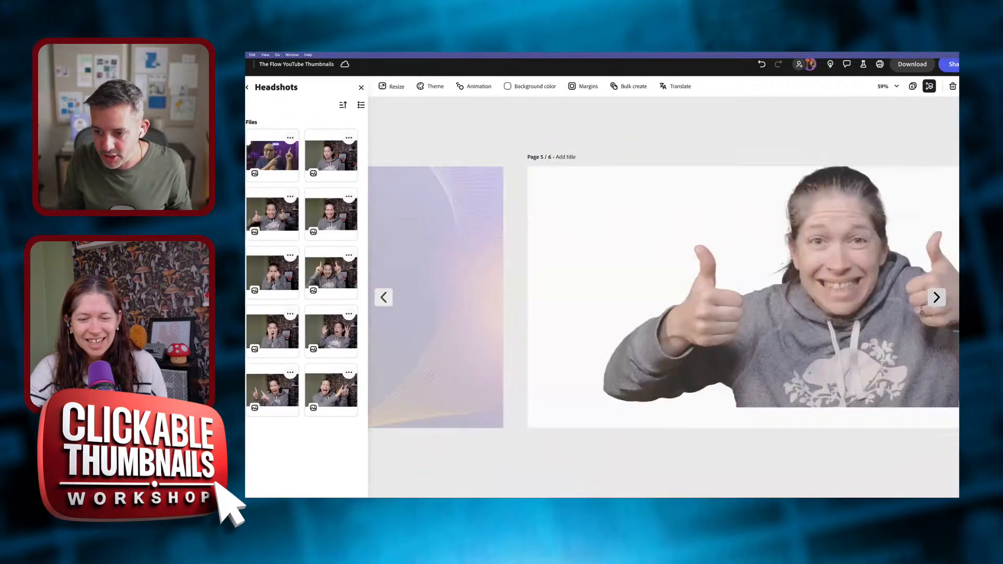
left_click(936, 297)
left_click(384, 297)
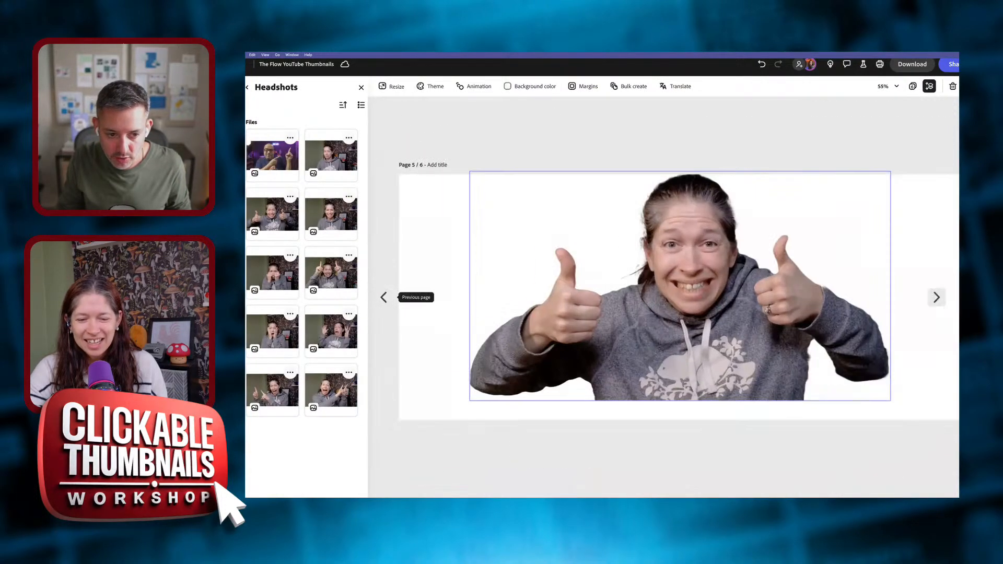
left_click(680, 286)
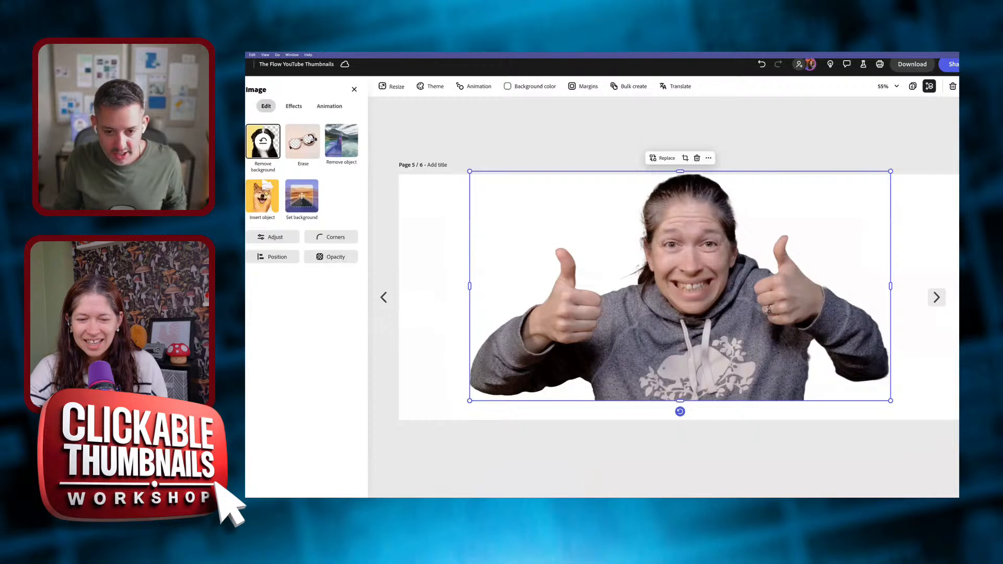
left_click(383, 297)
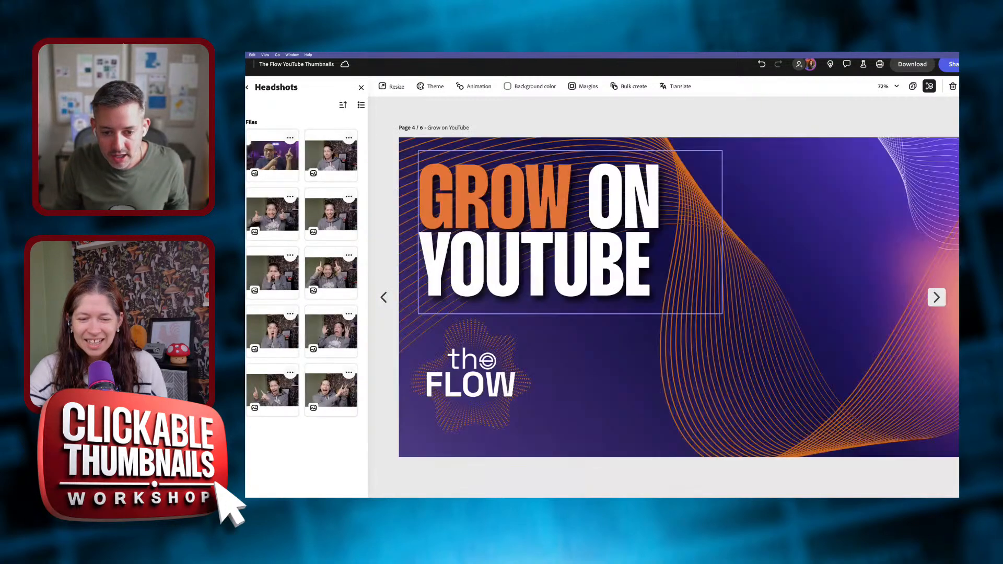
key("super+v")
Scale the pasted portrait down slightly, align it with the thumbnail's bottom edge to the right of the logo, and deselect it
left_click_drag(752, 277, 685, 279)
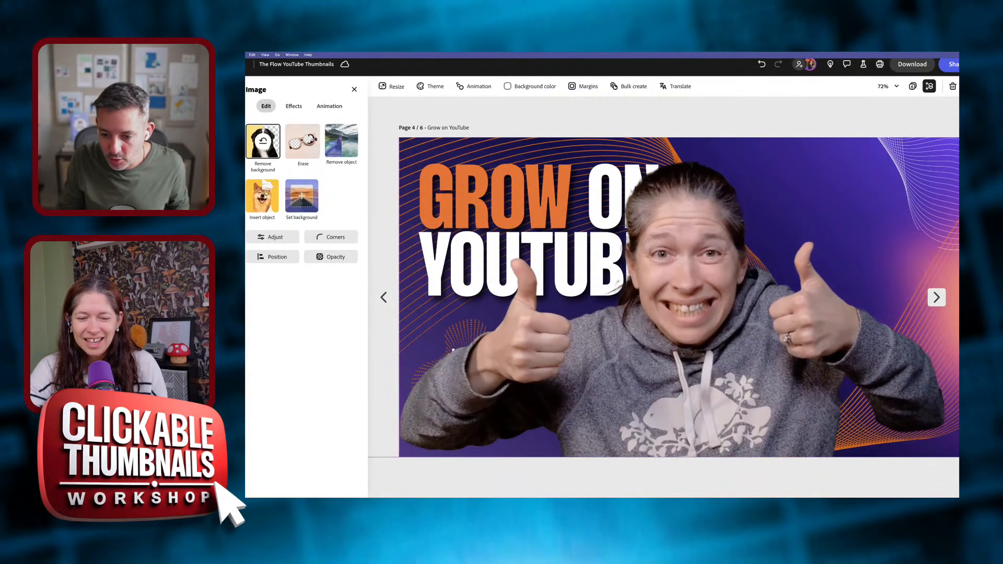
left_click_drag(399, 157, 414, 167)
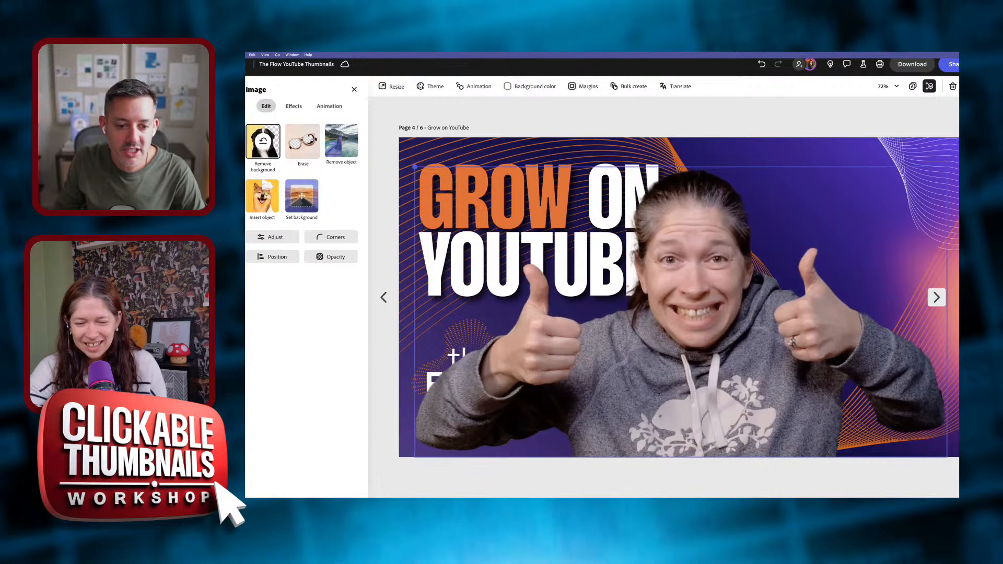
mouse_move(686, 280)
left_mouse_down()
mouse_move(710, 279)
mouse_move(663, 280)
mouse_move(767, 280)
mouse_move(679, 279)
left_mouse_up()
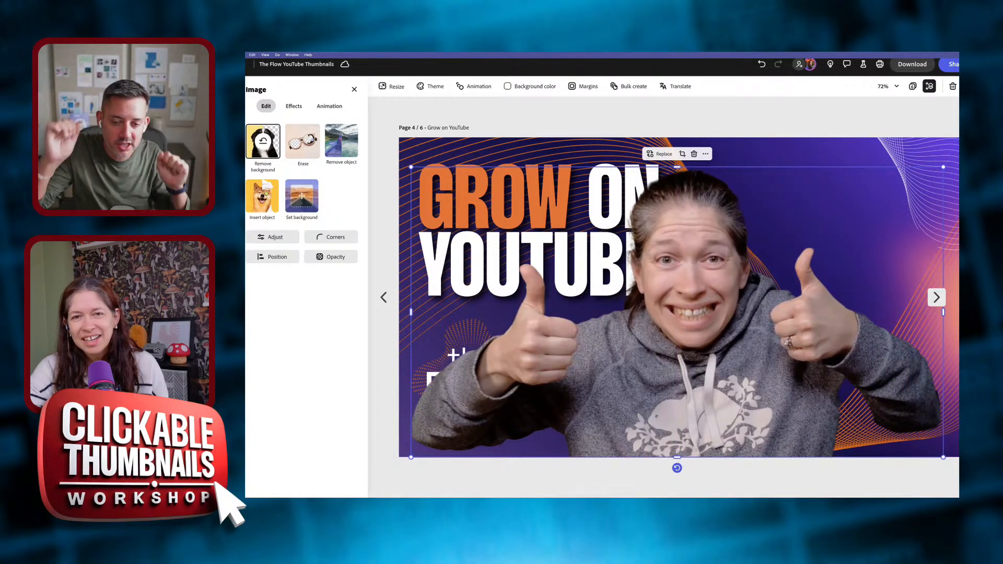
left_click_drag(679, 280, 776, 279)
left_click(354, 90)
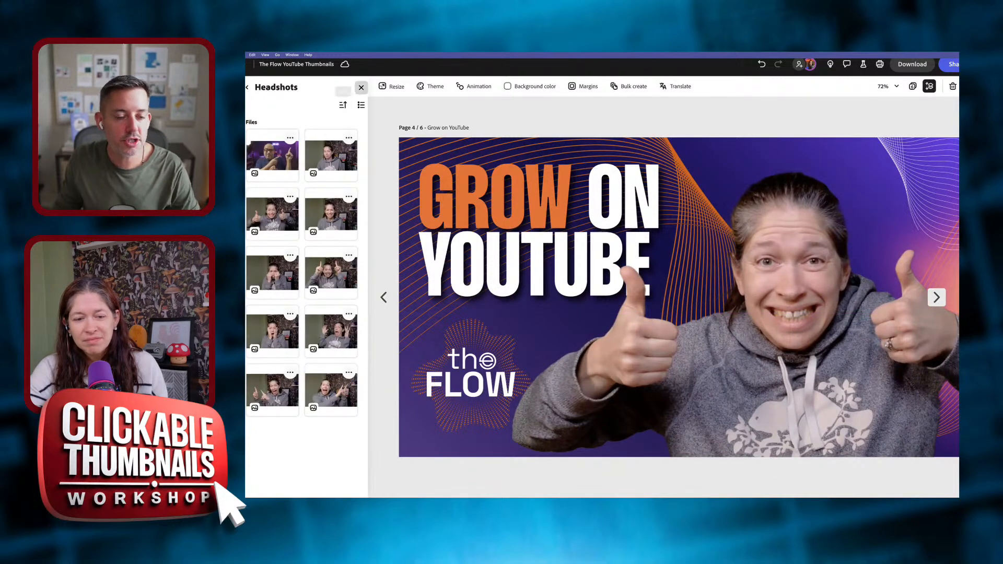
left_click(360, 87)
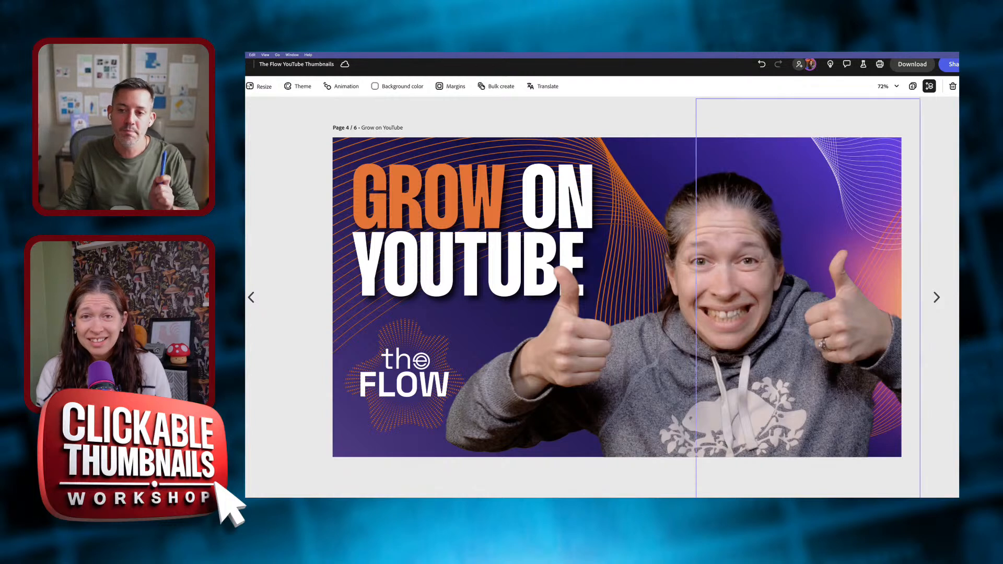
View the Social Media Makeover thumbnails and switch to the Multichannel Marketing Thumbnails (ADO) file
mouse_move(389, 55)
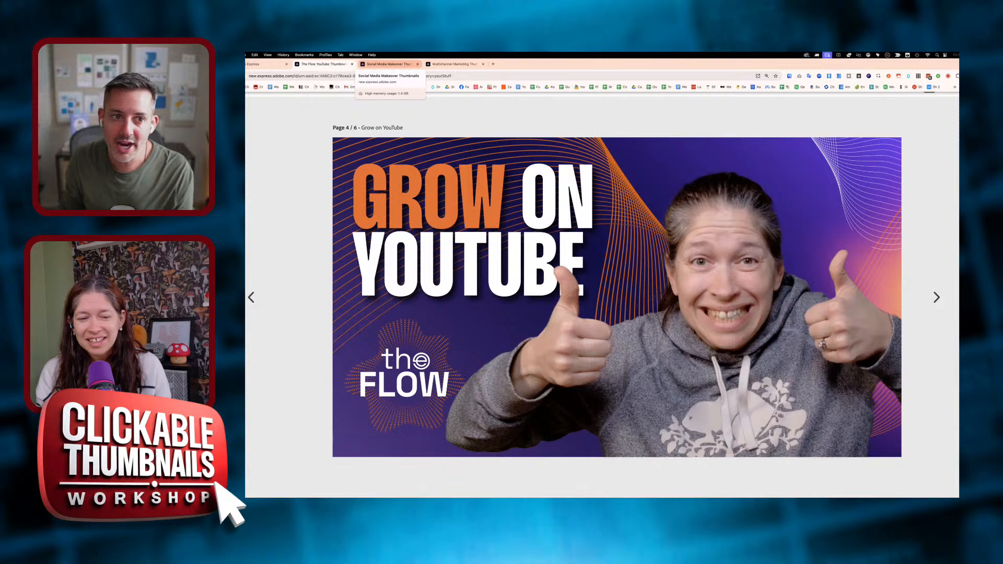
left_click(389, 64)
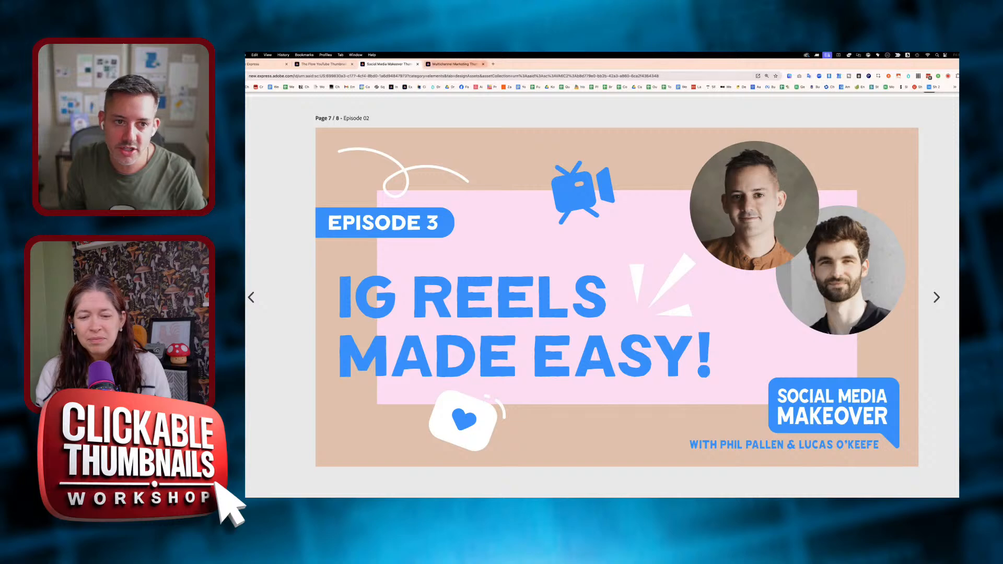
left_click(454, 64)
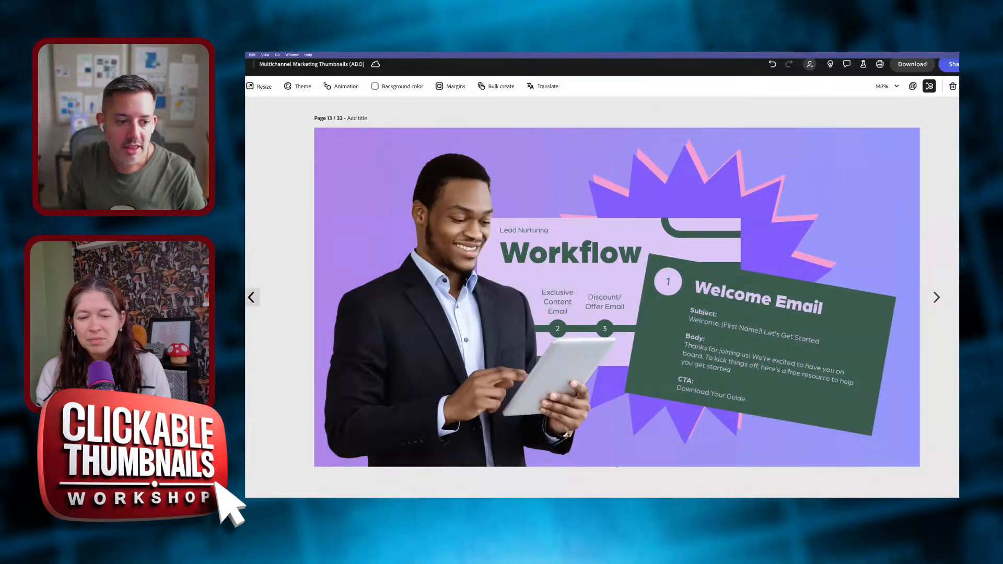
Restore the original background of the businessman photo on page 13, remove it again, and deselect the photo
left_click(434, 313)
left_click(263, 141)
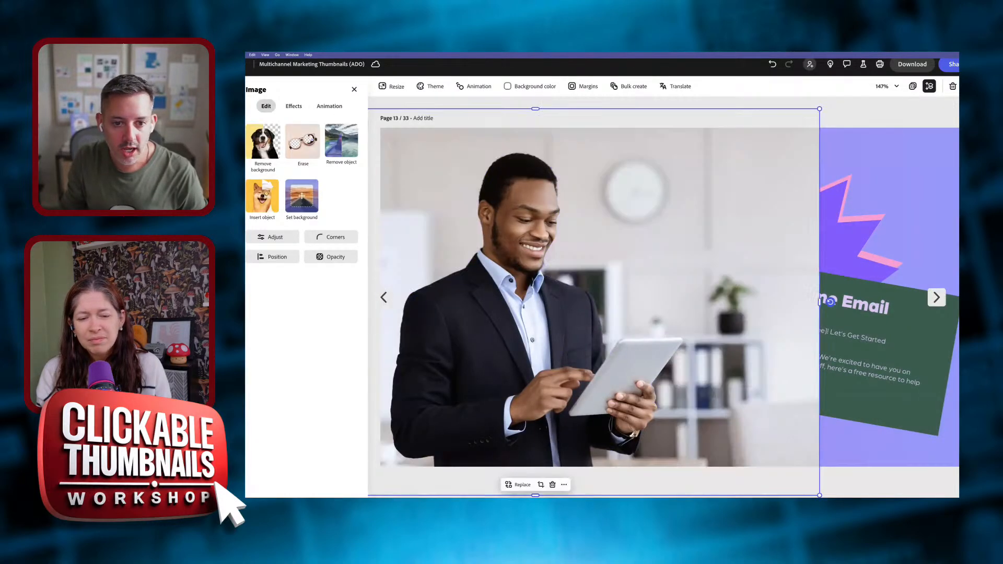
left_click(263, 141)
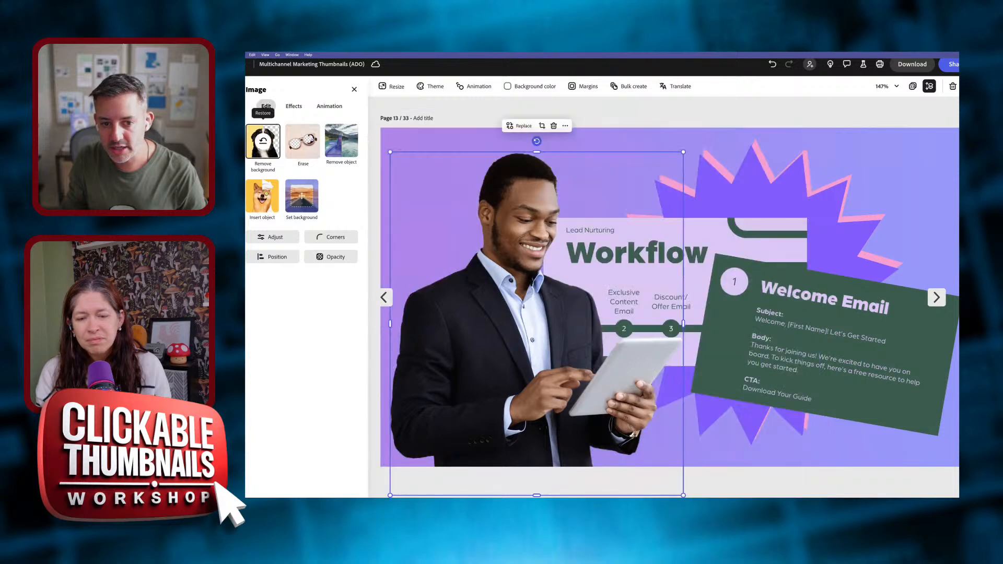
key("Escape")
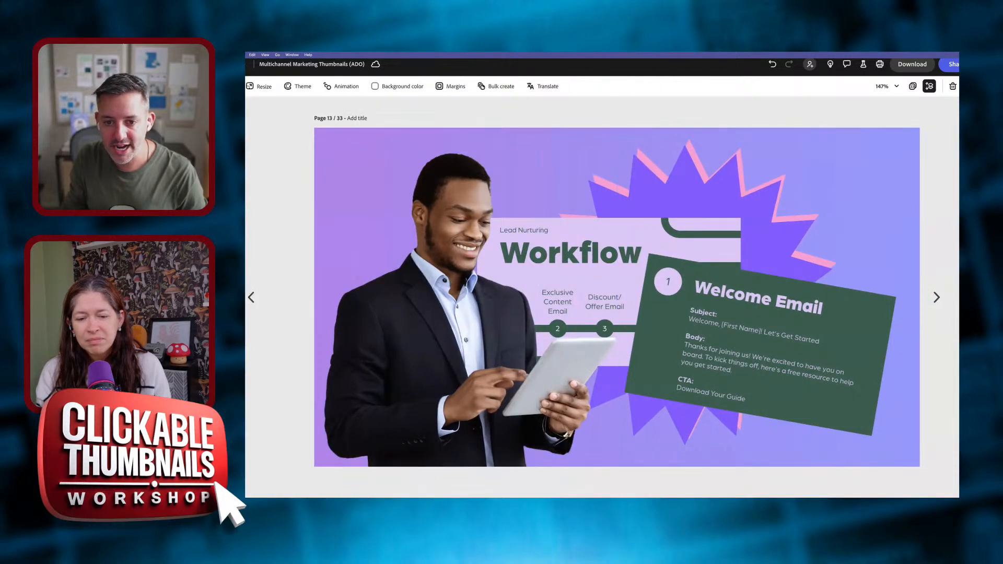
Show all pages of the Multichannel Marketing Thumbnails file as a grid and look through the thumbnail designs
left_click(912, 86)
scroll(601, 297, "down", 3)
scroll(748, 224, "down", 15)
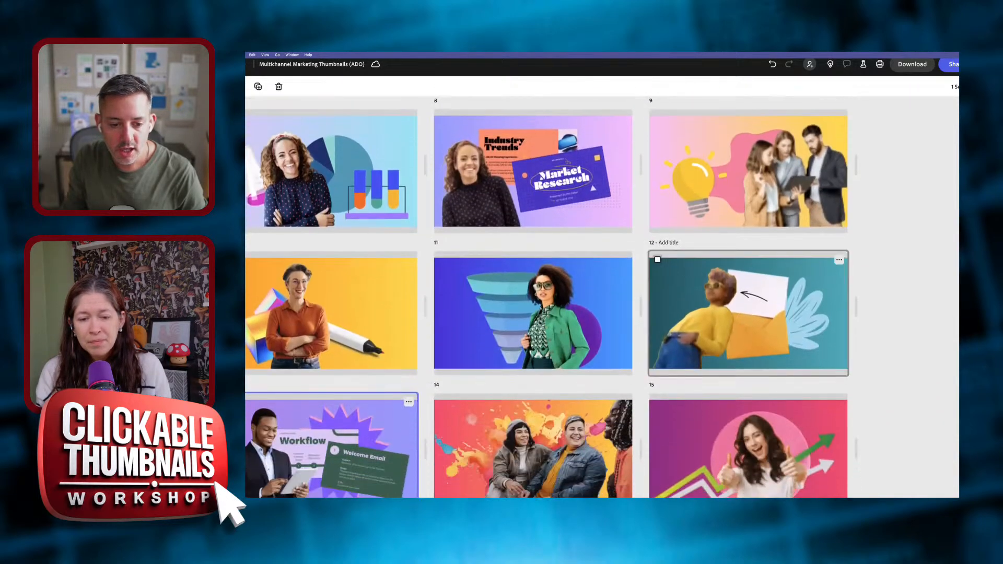
scroll(667, 193, "up", 15)
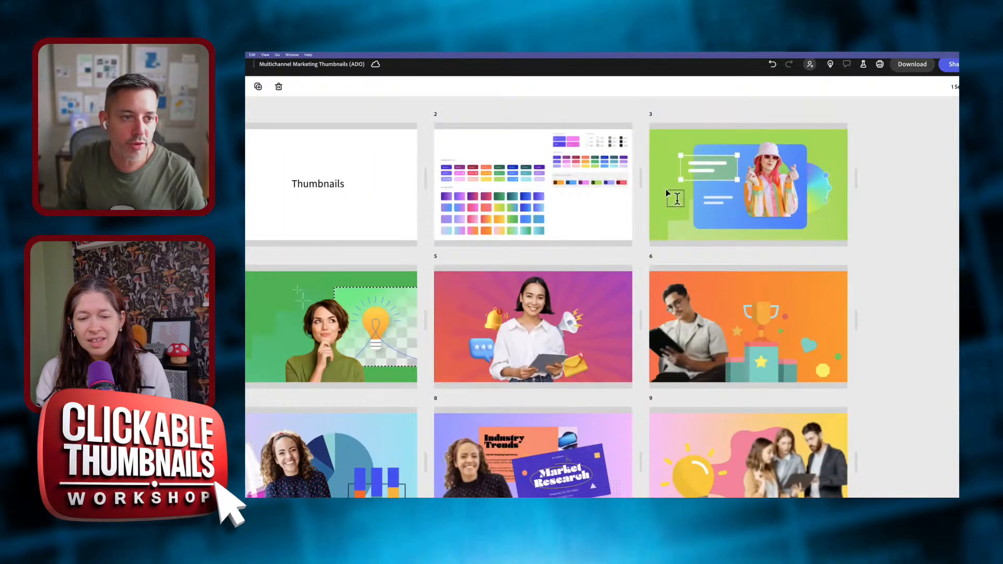
Return to The Flow YouTube Thumbnails and delete page 6 with the transparent cutout portrait
left_click(323, 64)
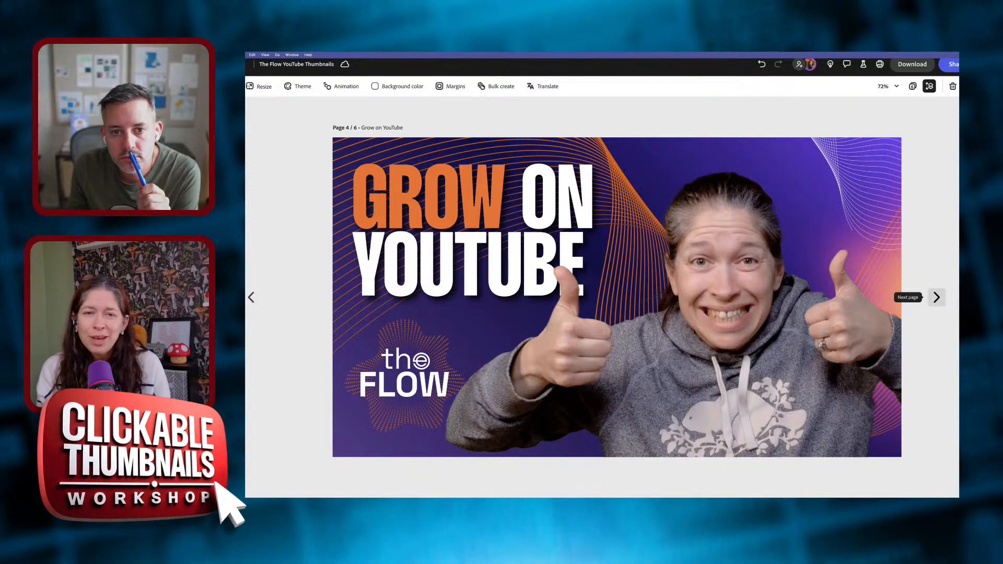
left_click(937, 297)
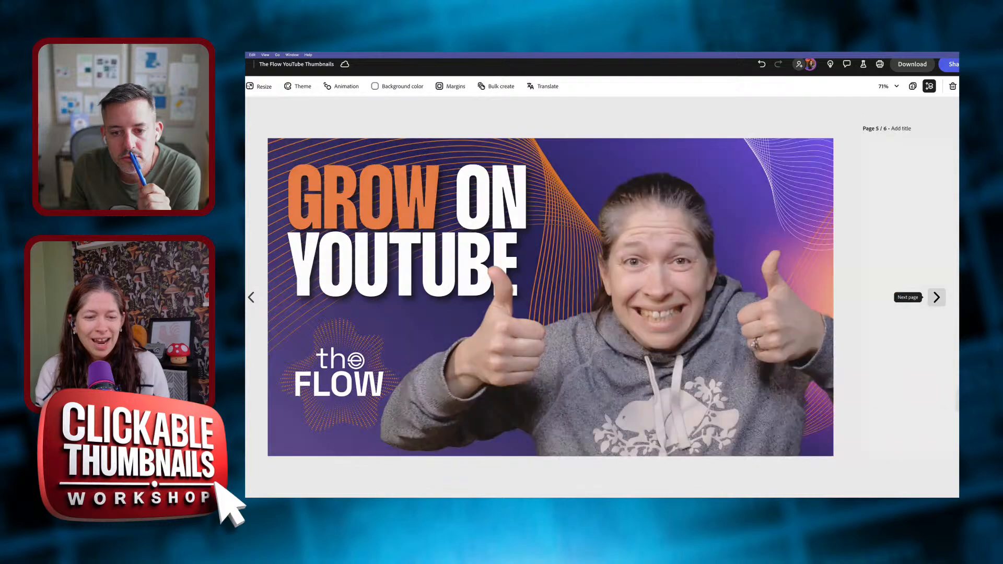
left_click(937, 297)
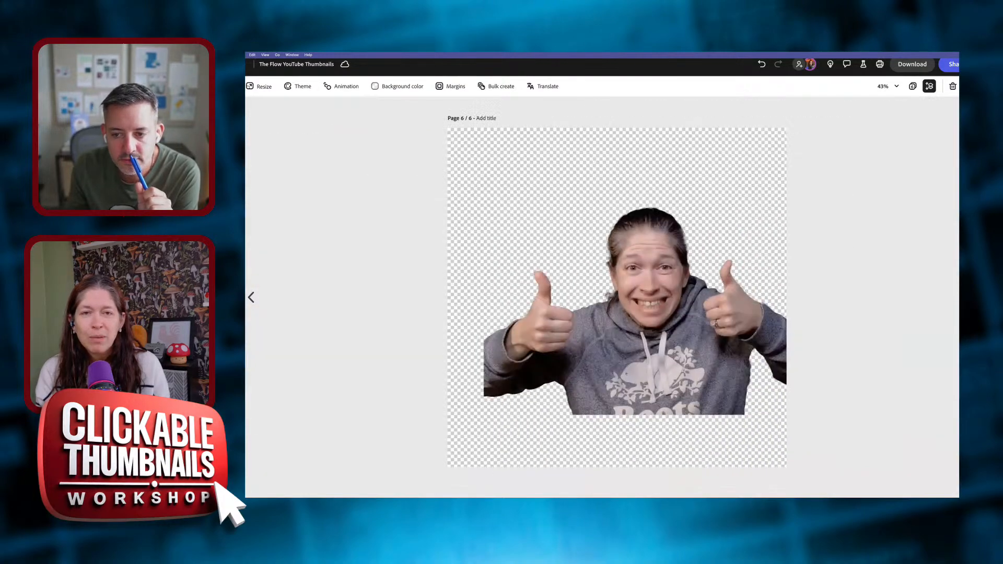
left_click(952, 86)
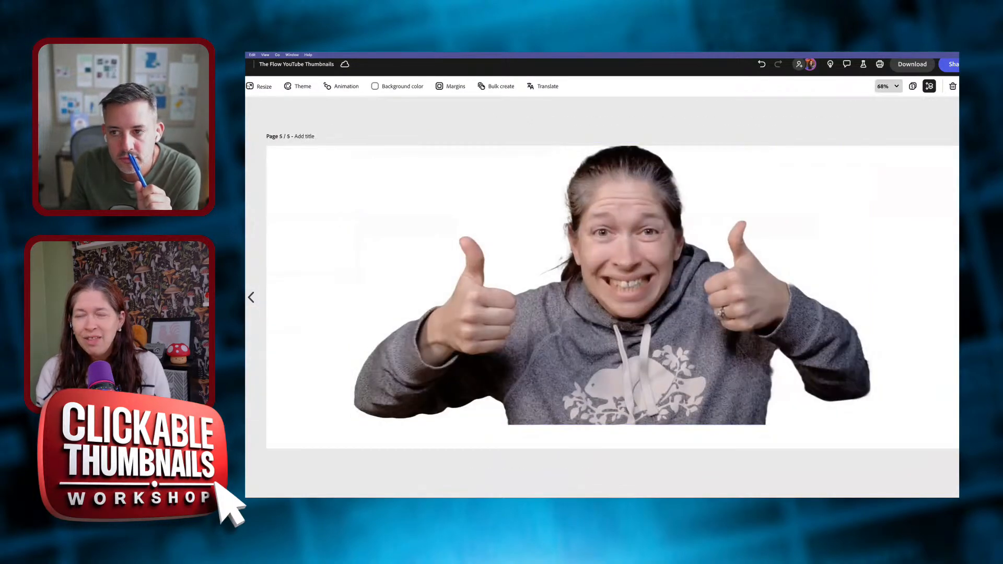
Show all pages of The Flow YouTube Thumbnails as a grid and open the Grow on YouTube design on page 4
left_click(912, 86)
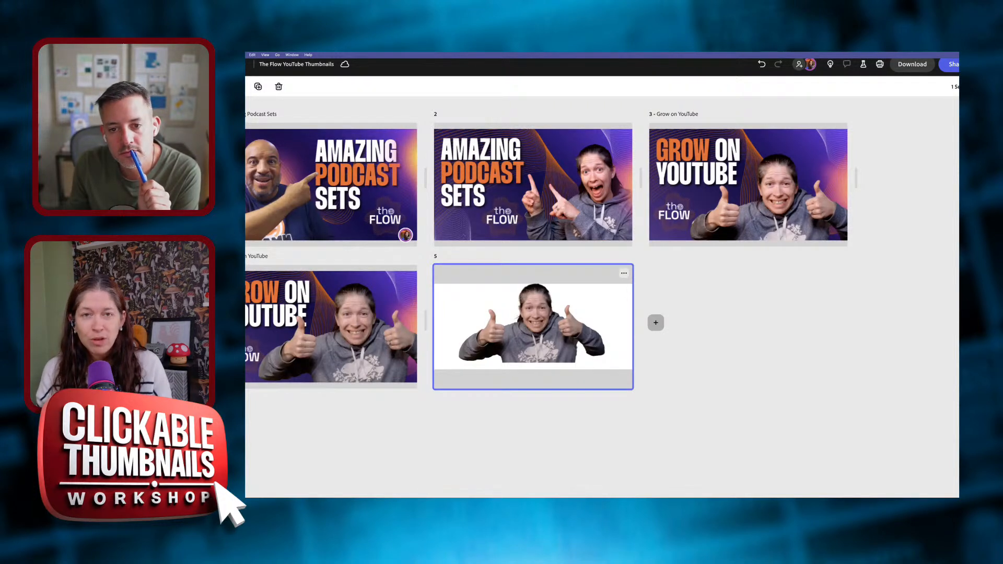
double_click(331, 327)
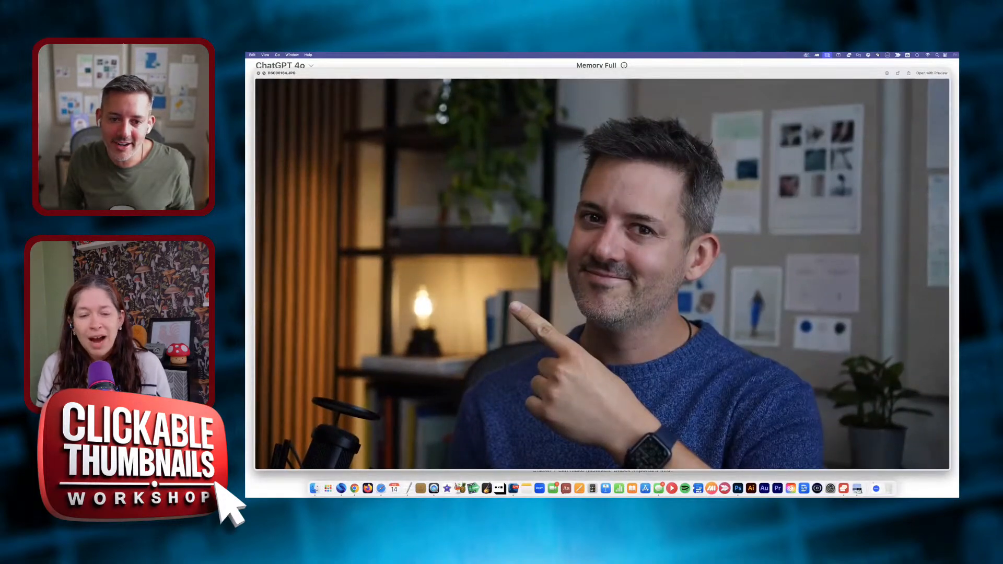
Browse forward and back through the previewed portrait photos to compare poses and facial expressions, and close the preview
key("Down")
key("Down")
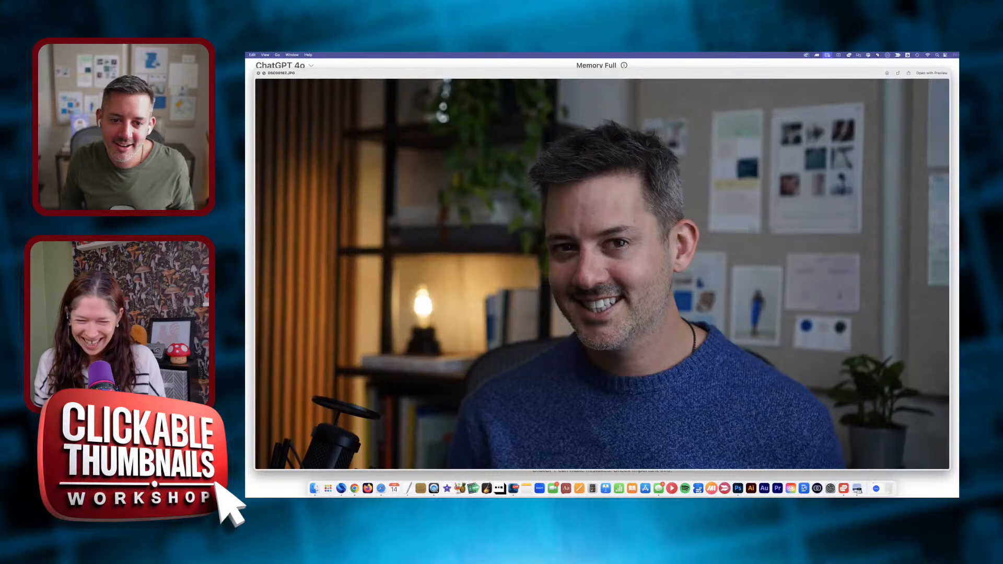
key("Down")
key("Down")
key("Down")
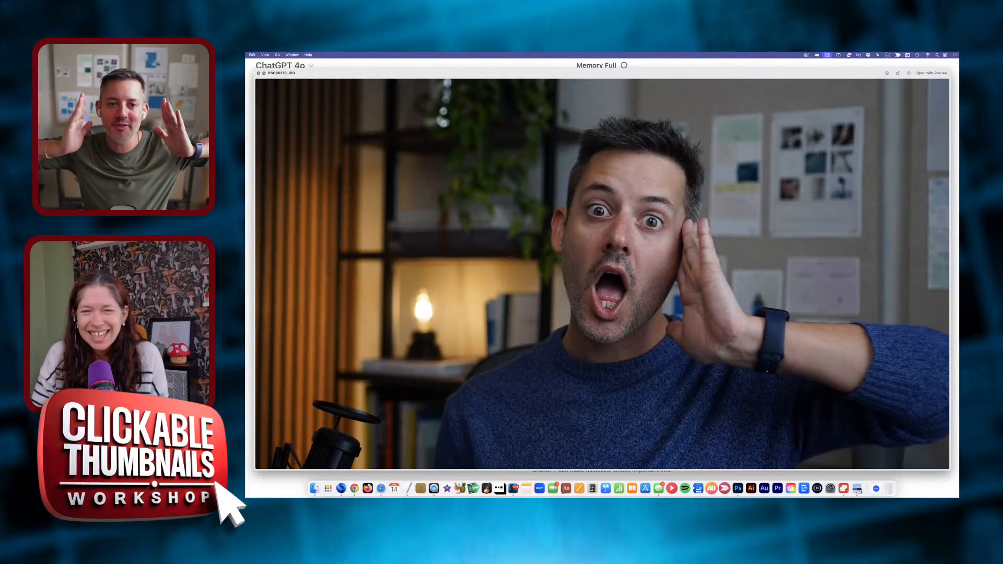
key("Right")
key("Right")
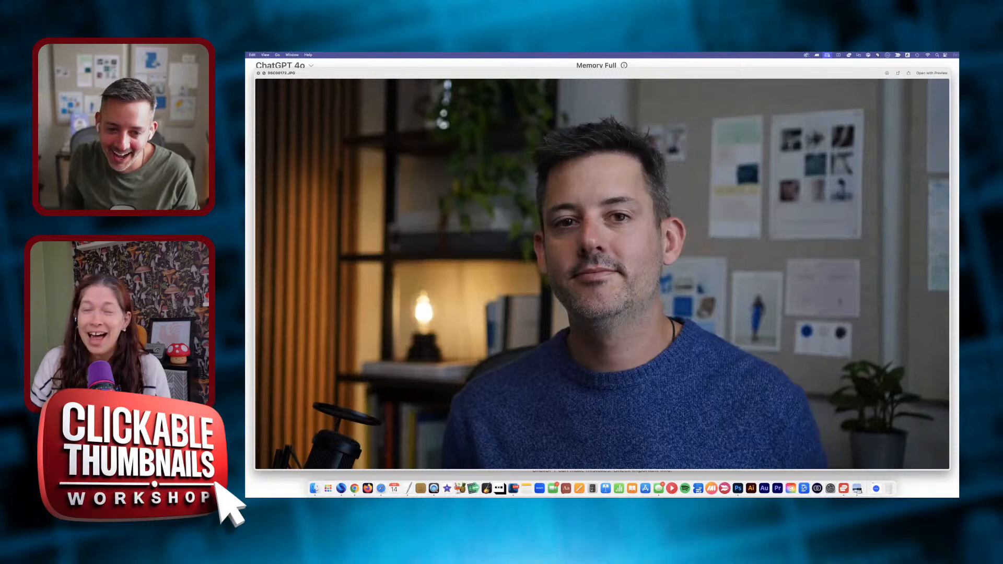
key("Right")
key("Left")
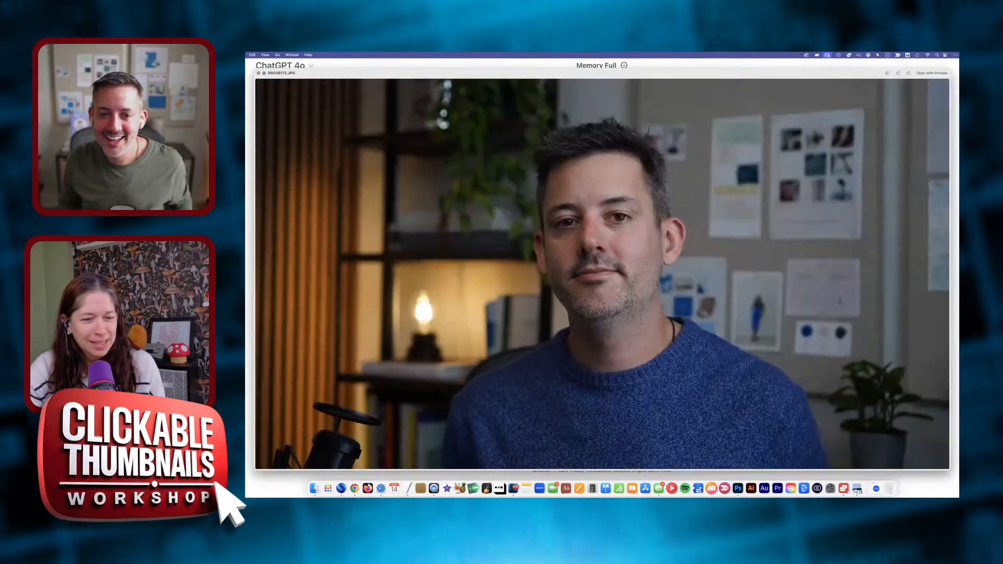
key("Left")
key("Left")
key("Left")
key("Left")
key("Left")
key("Left")
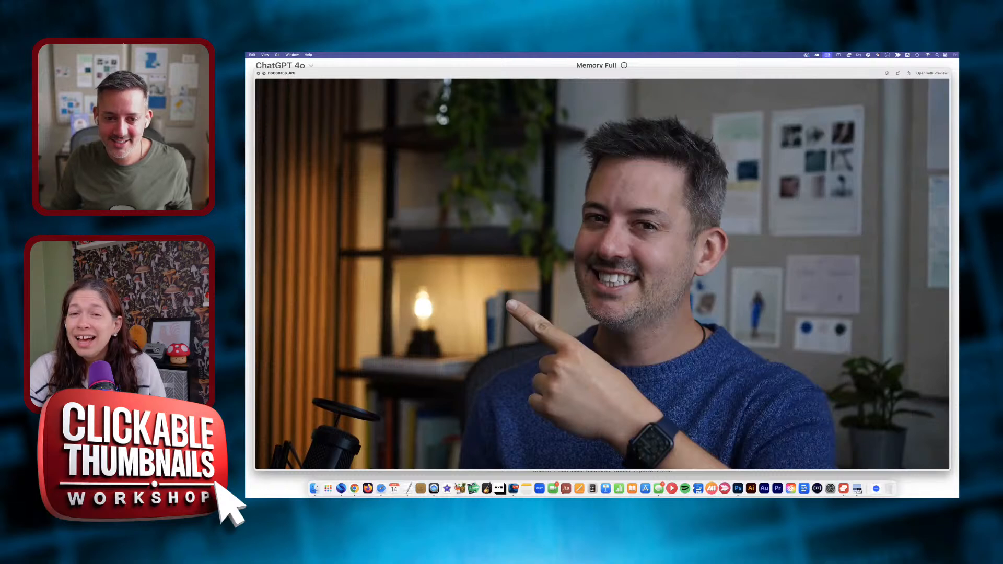
key("space")
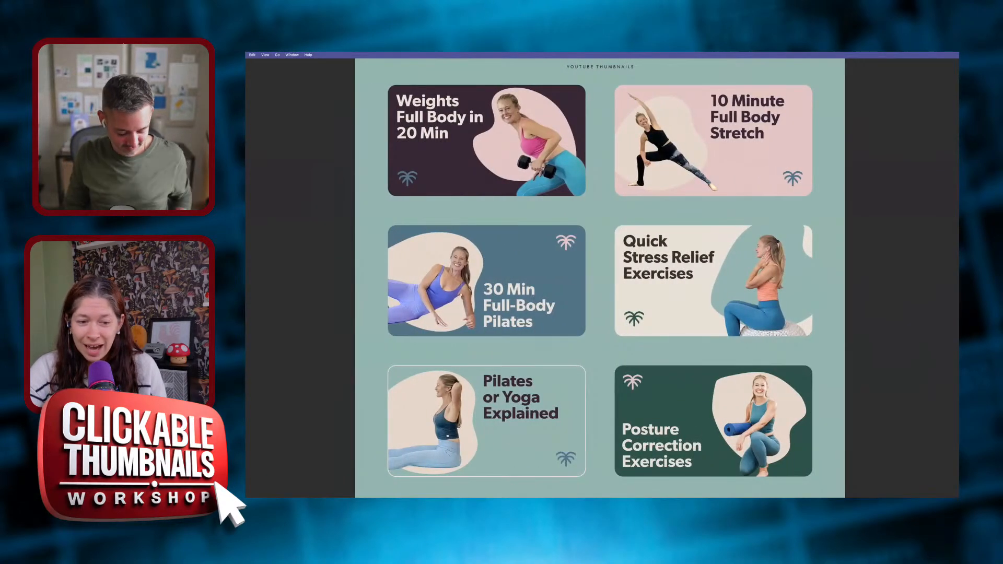
Enlarge the fitness brand board and examine its YouTube thumbnail designs for consistent shapes, colours, and text placement
key("super+plus")
scroll(602, 278, "up", 2)
scroll(602, 277, "up", 2)
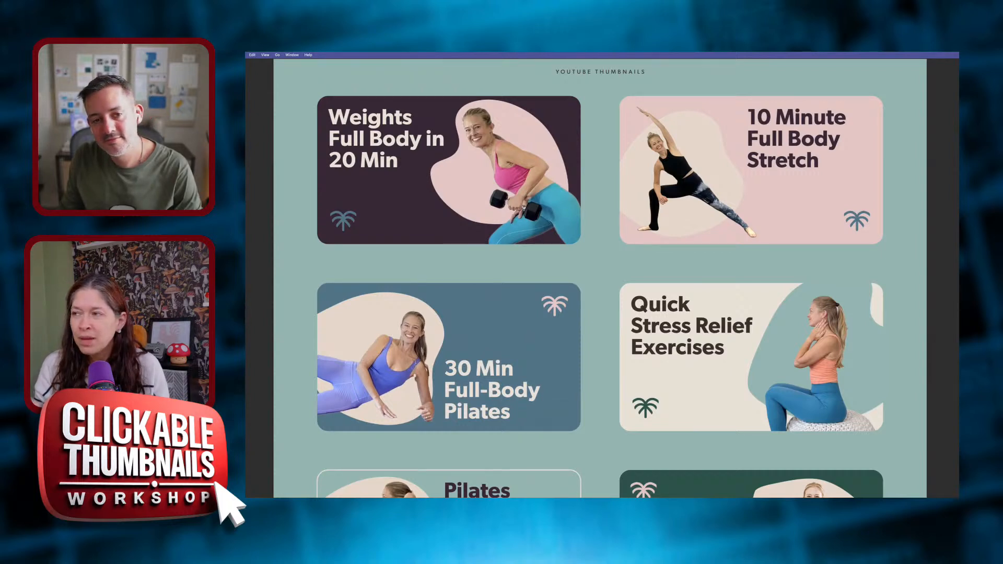
scroll(600, 277, "down", 5)
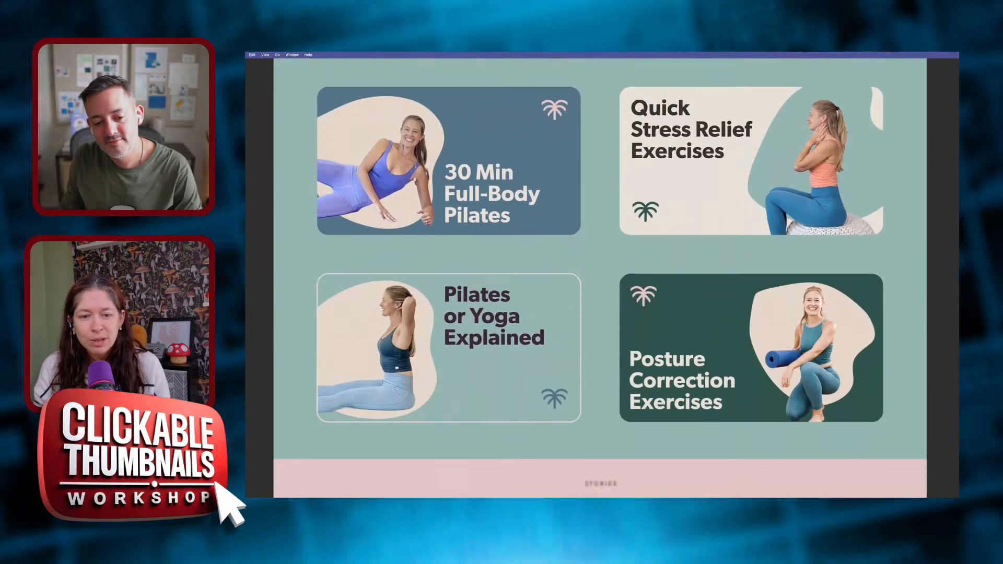
scroll(600, 278, "down", 2)
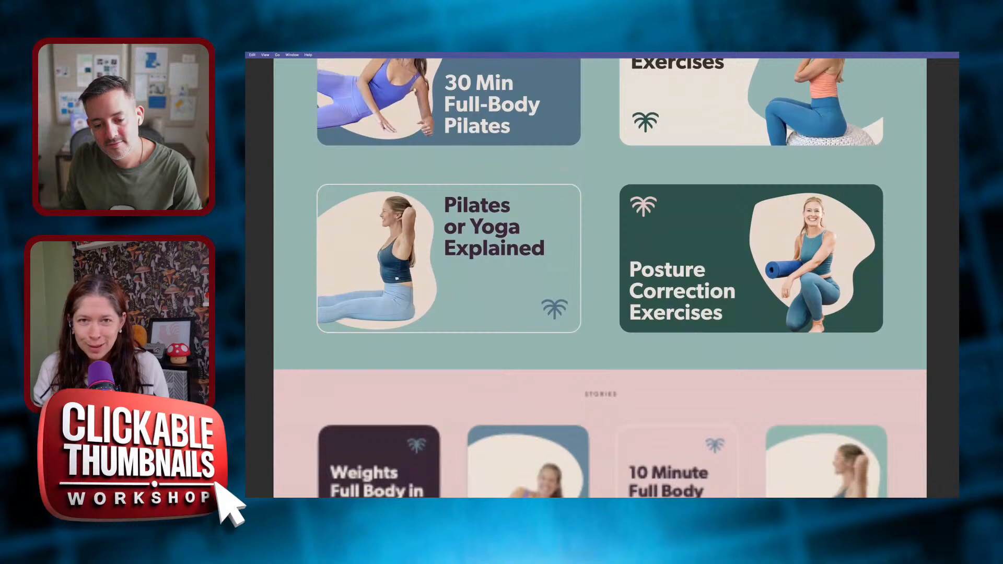
scroll(600, 277, "up", 2)
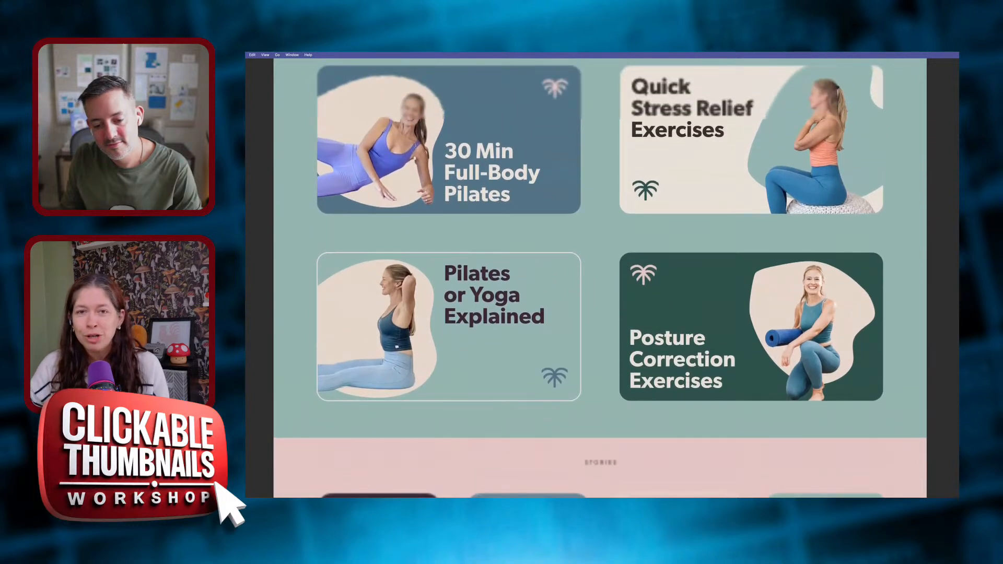
scroll(600, 278, "up", 1)
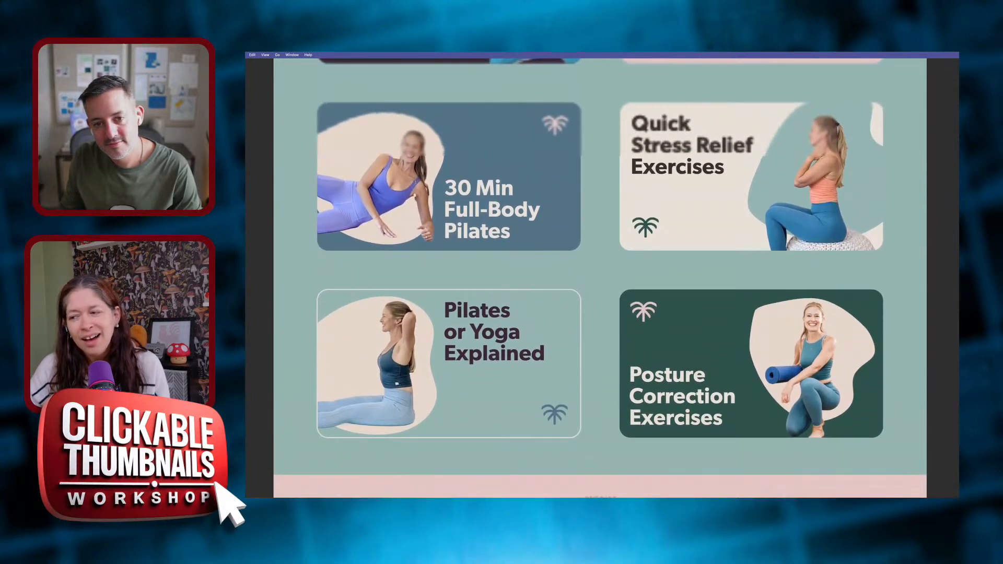